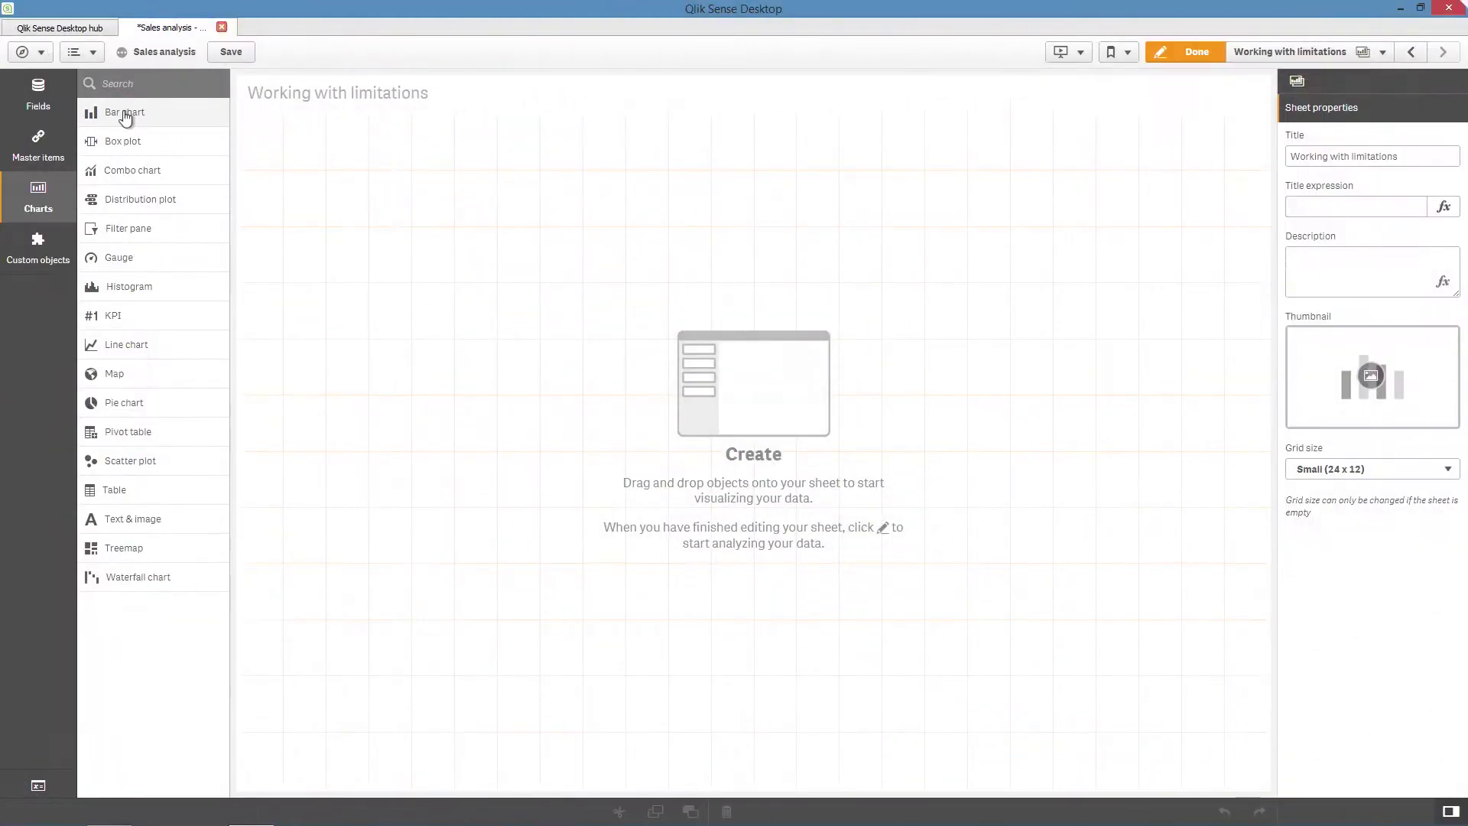
Place a bar chart in the sheet's top-left area with measure Sales and dimension Customer.
{"action": "left_click_drag", "start_coordinate": [84, 111], "coordinate": [367, 229]}
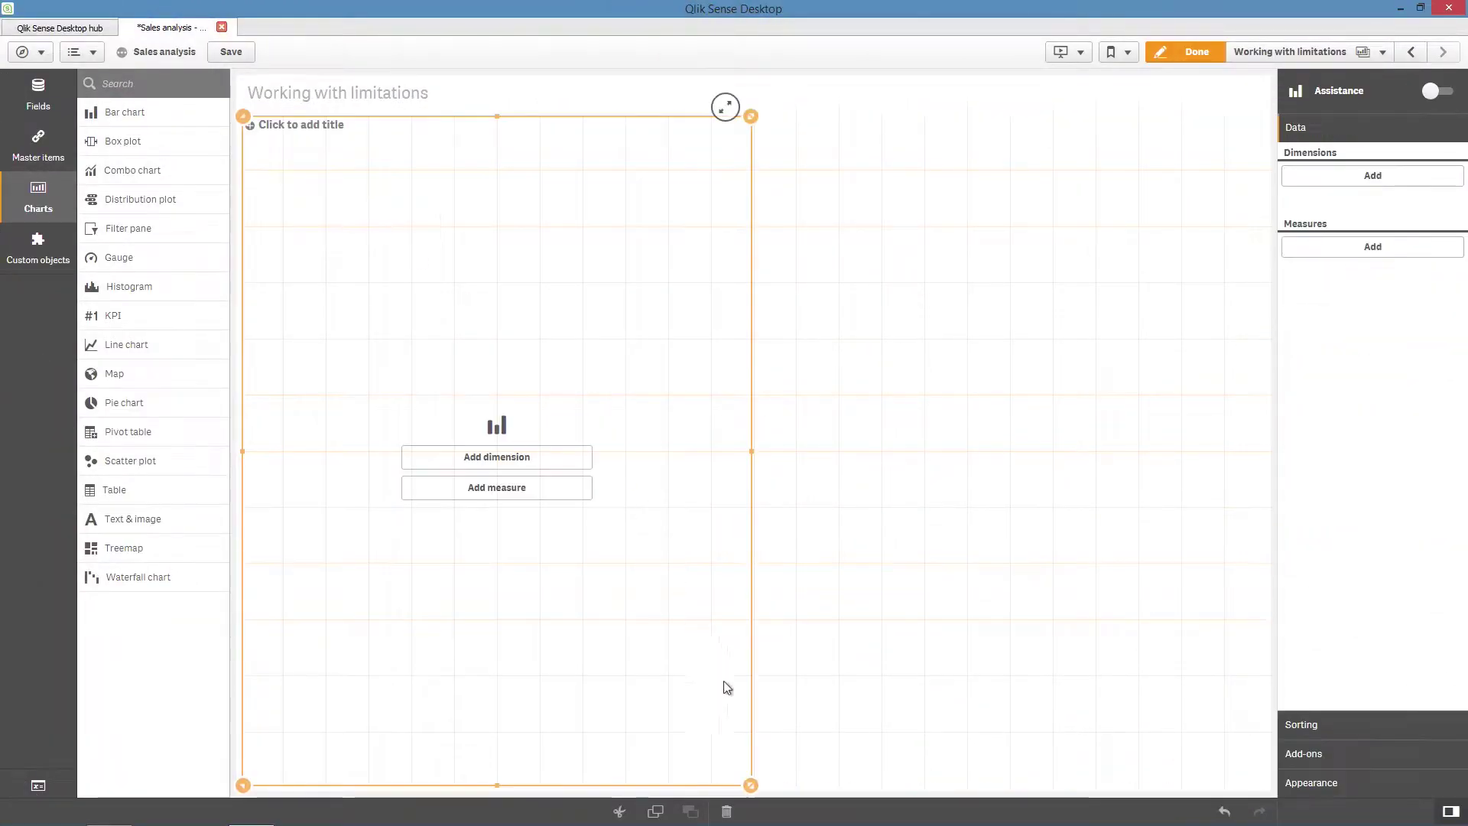
{"action": "left_click_drag", "start_coordinate": [748, 776], "coordinate": [734, 463]}
{"action": "left_click", "coordinate": [545, 332]}
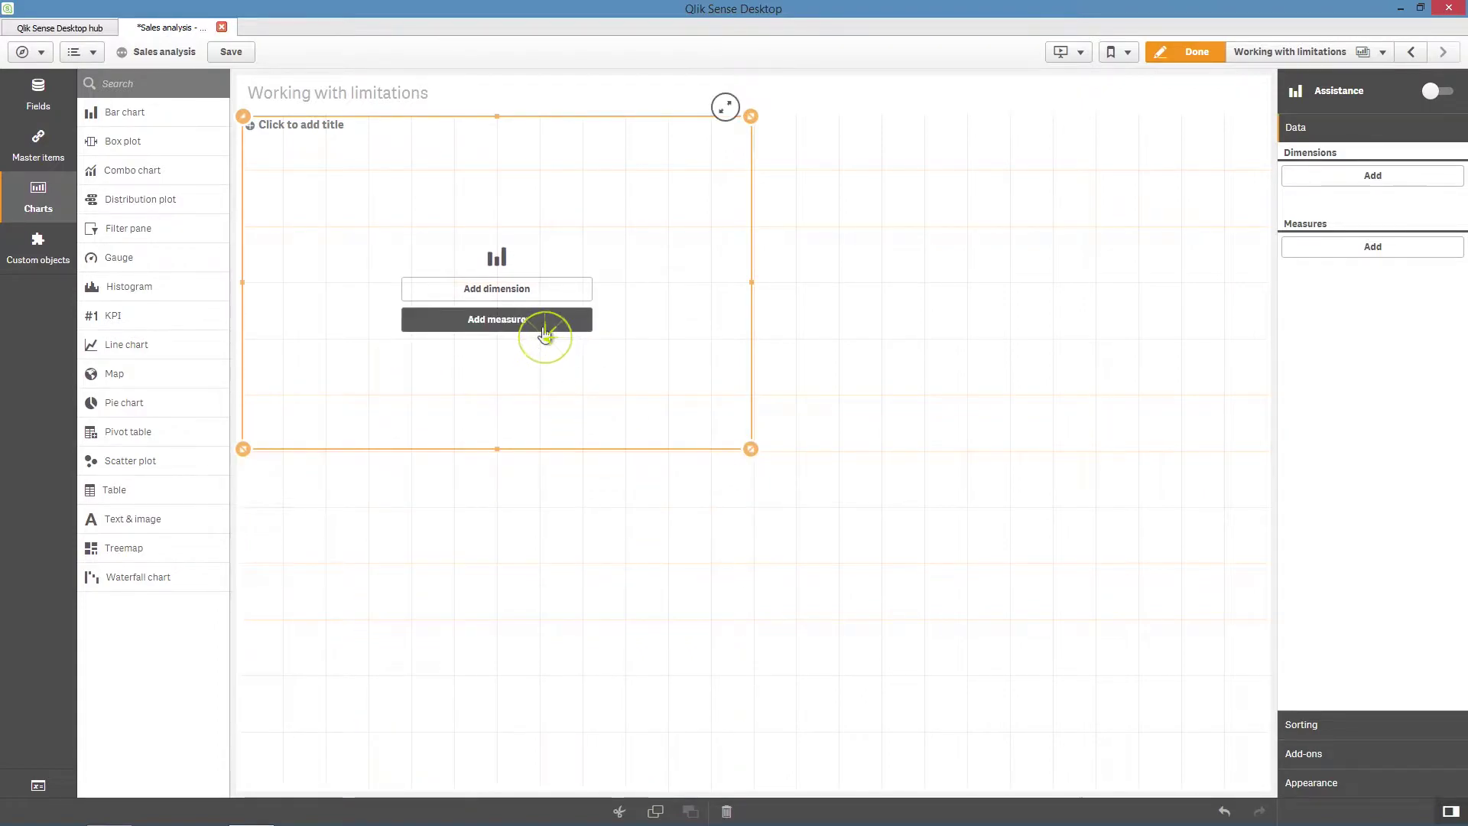
{"action": "type", "text": "Sa"}
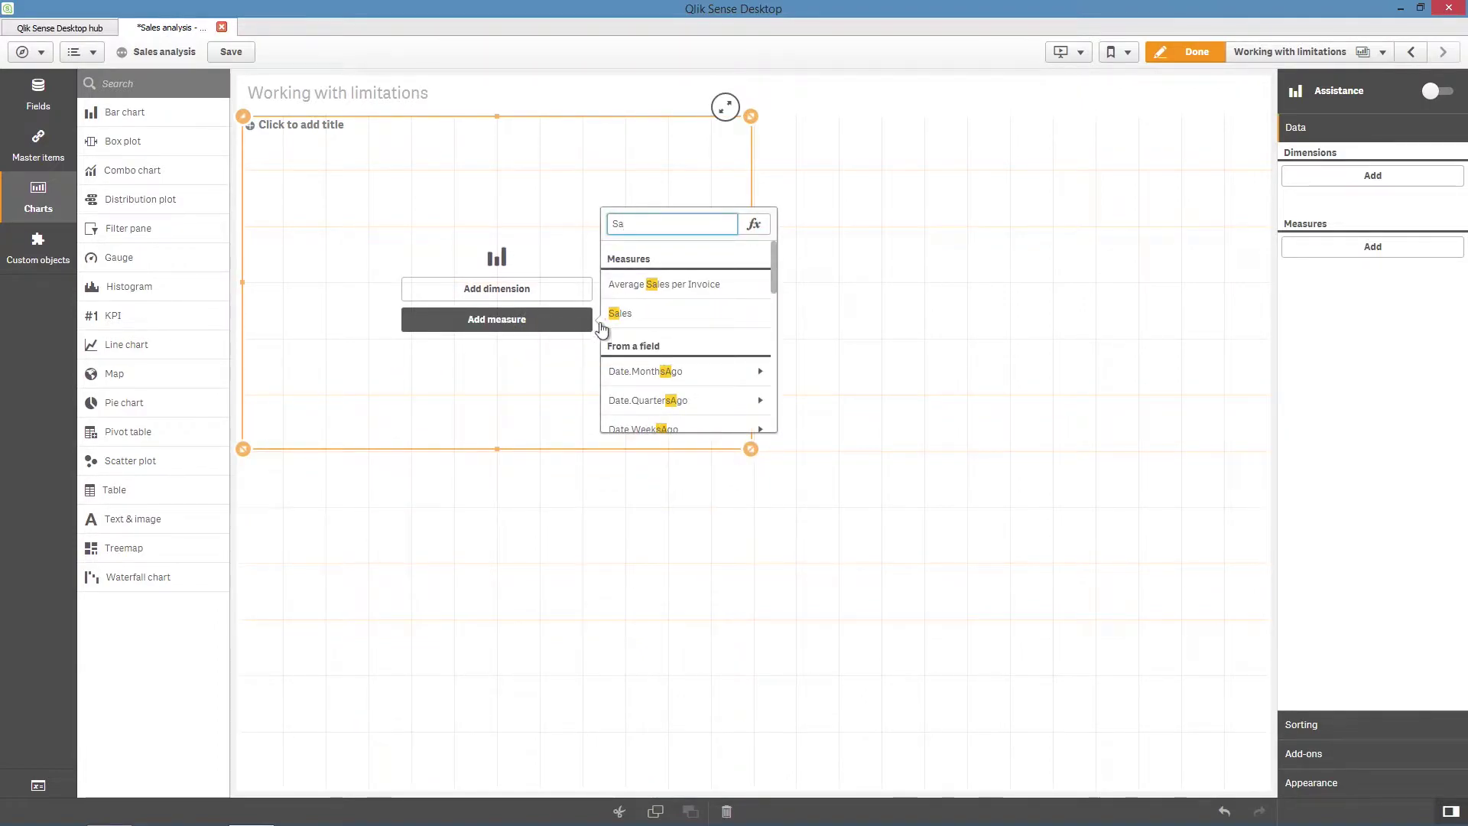
{"action": "left_click", "coordinate": [622, 314]}
{"action": "left_click", "coordinate": [539, 300]}
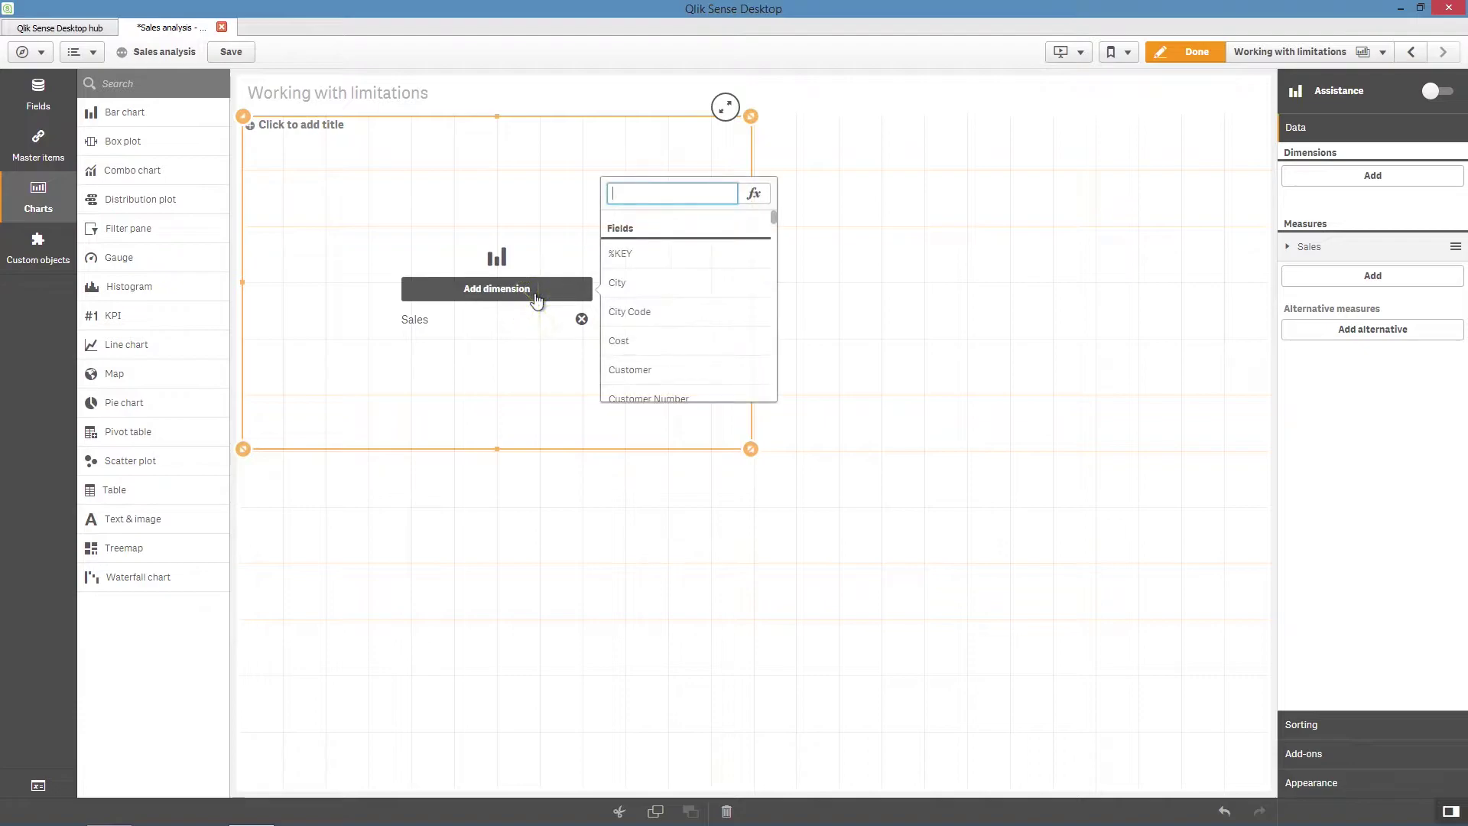
{"action": "type", "text": "Cus"}
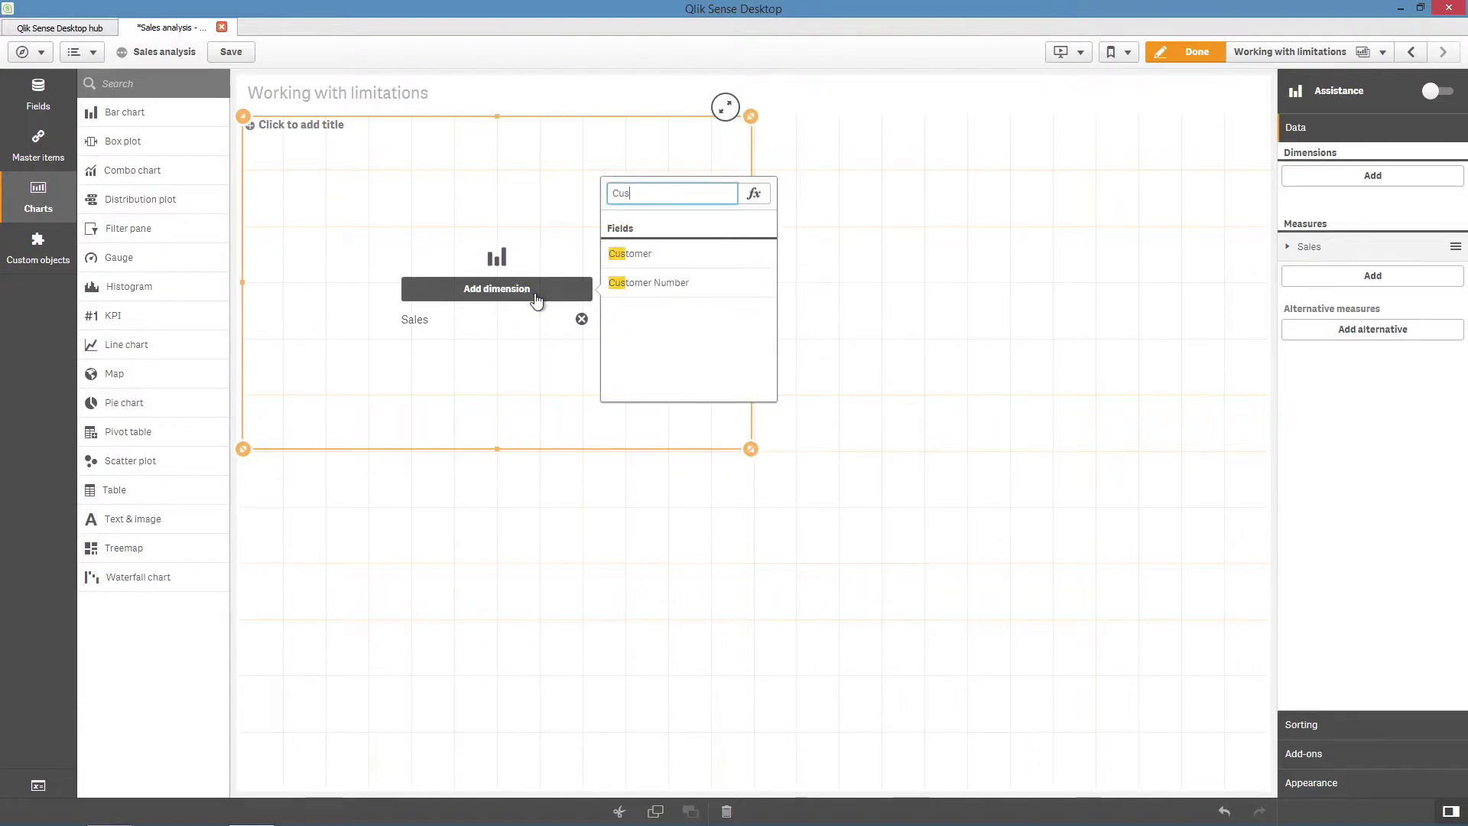
{"action": "left_click", "coordinate": [630, 255]}
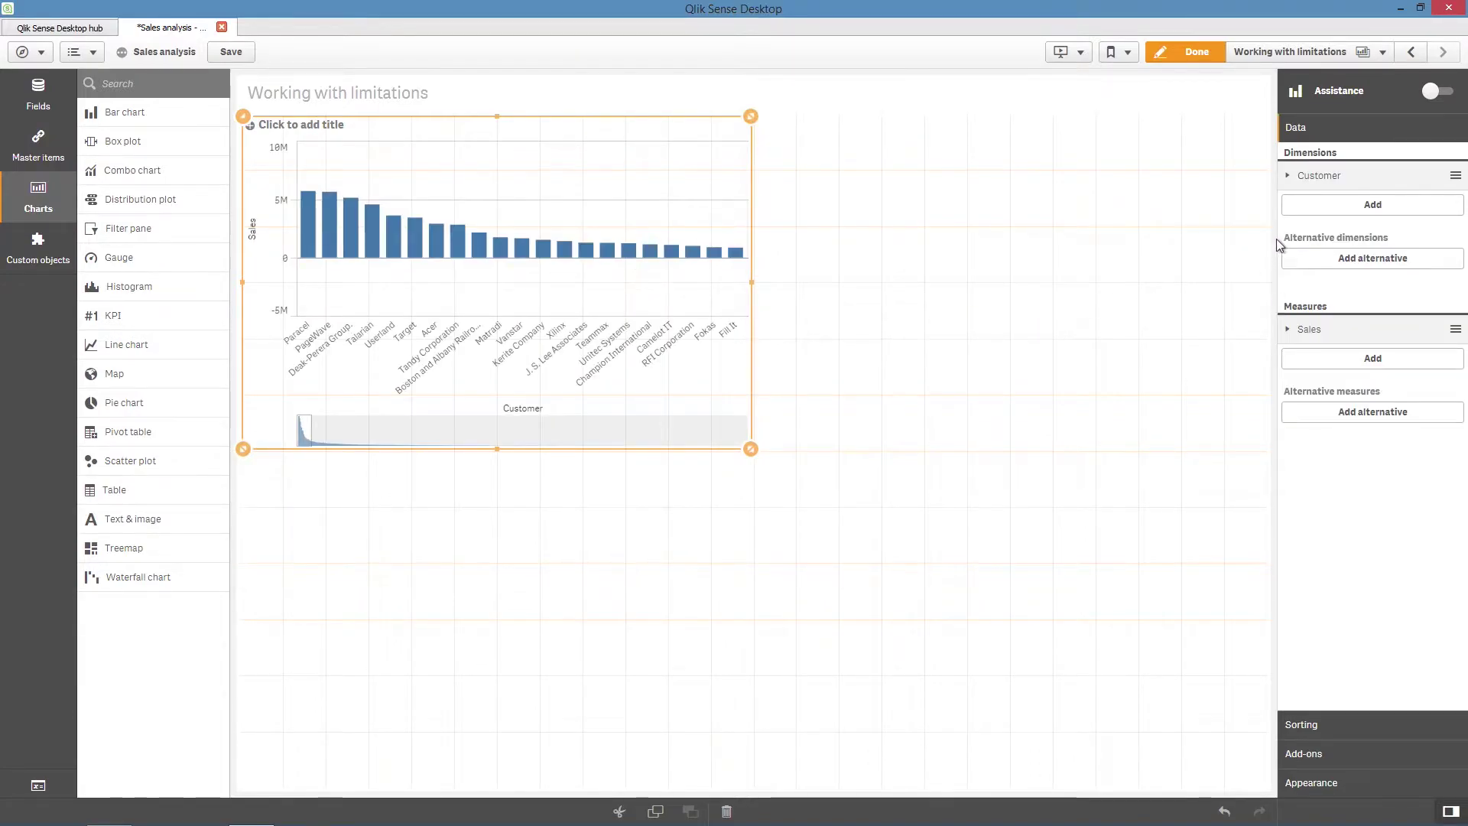
Limit Customer to a relative value of at least 3% and turn off Show others.
{"action": "left_click", "coordinate": [1291, 177]}
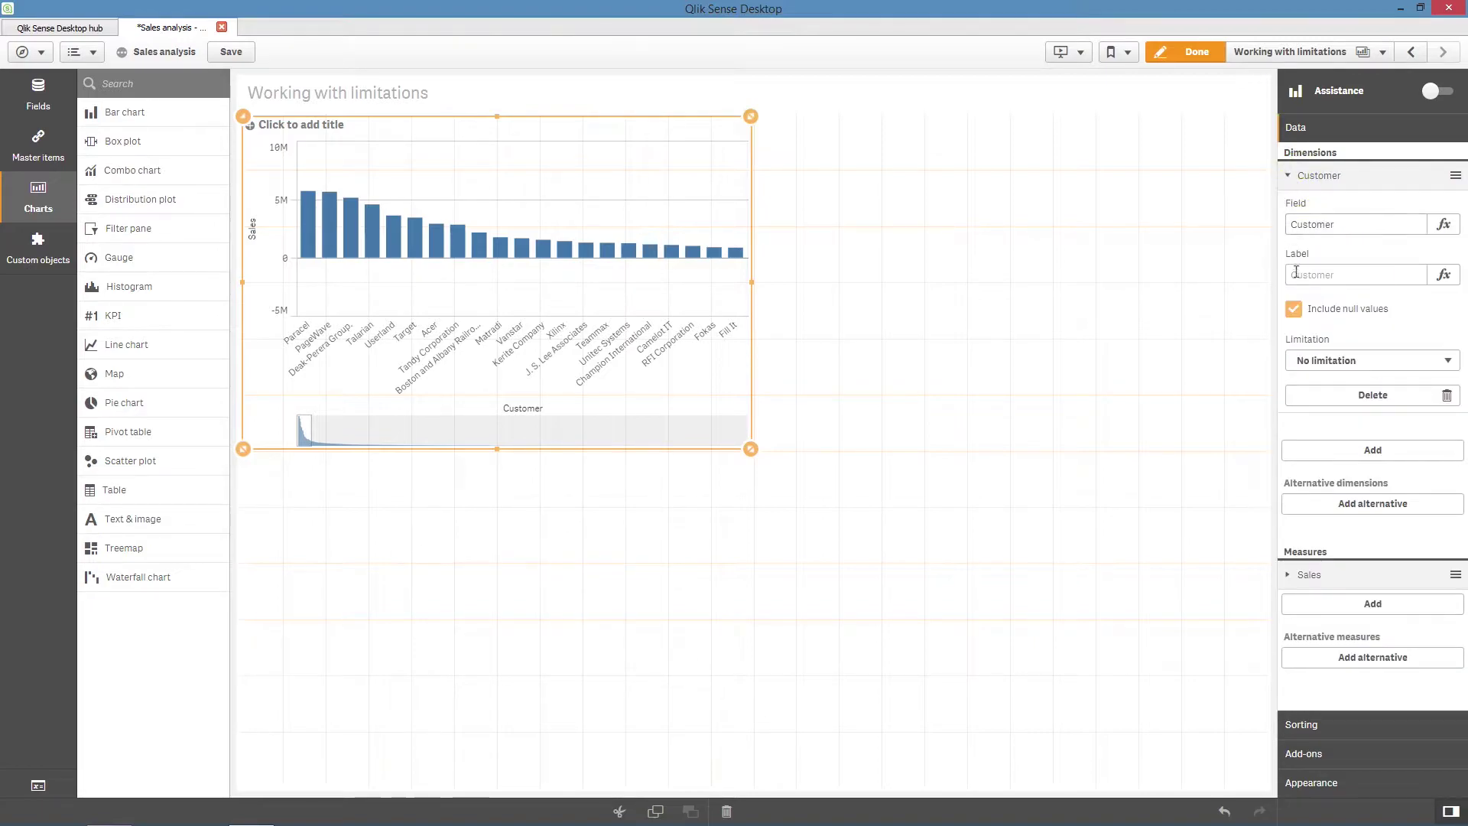
{"action": "left_click", "coordinate": [1308, 359]}
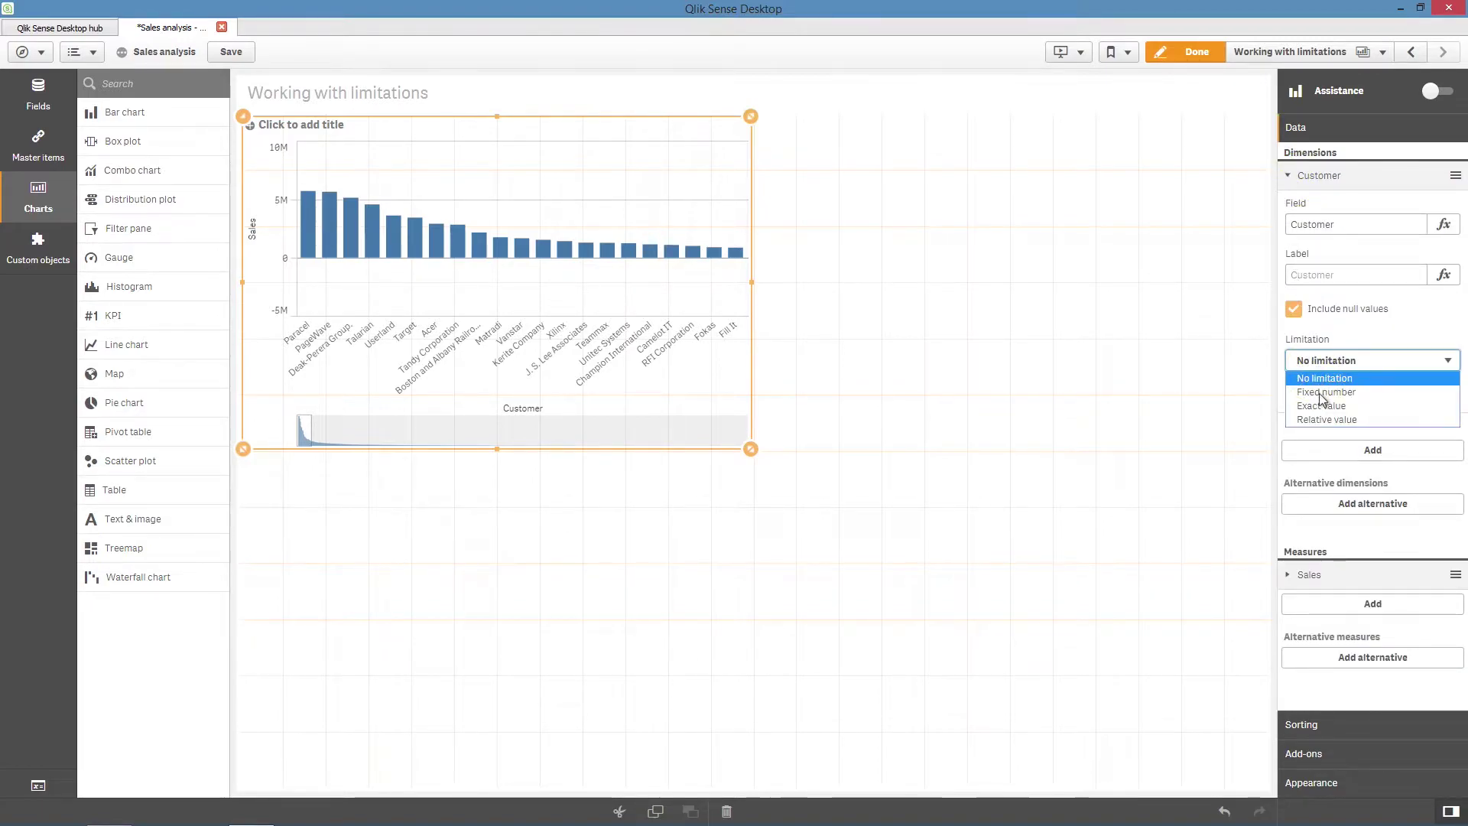
{"action": "left_click", "coordinate": [1326, 418]}
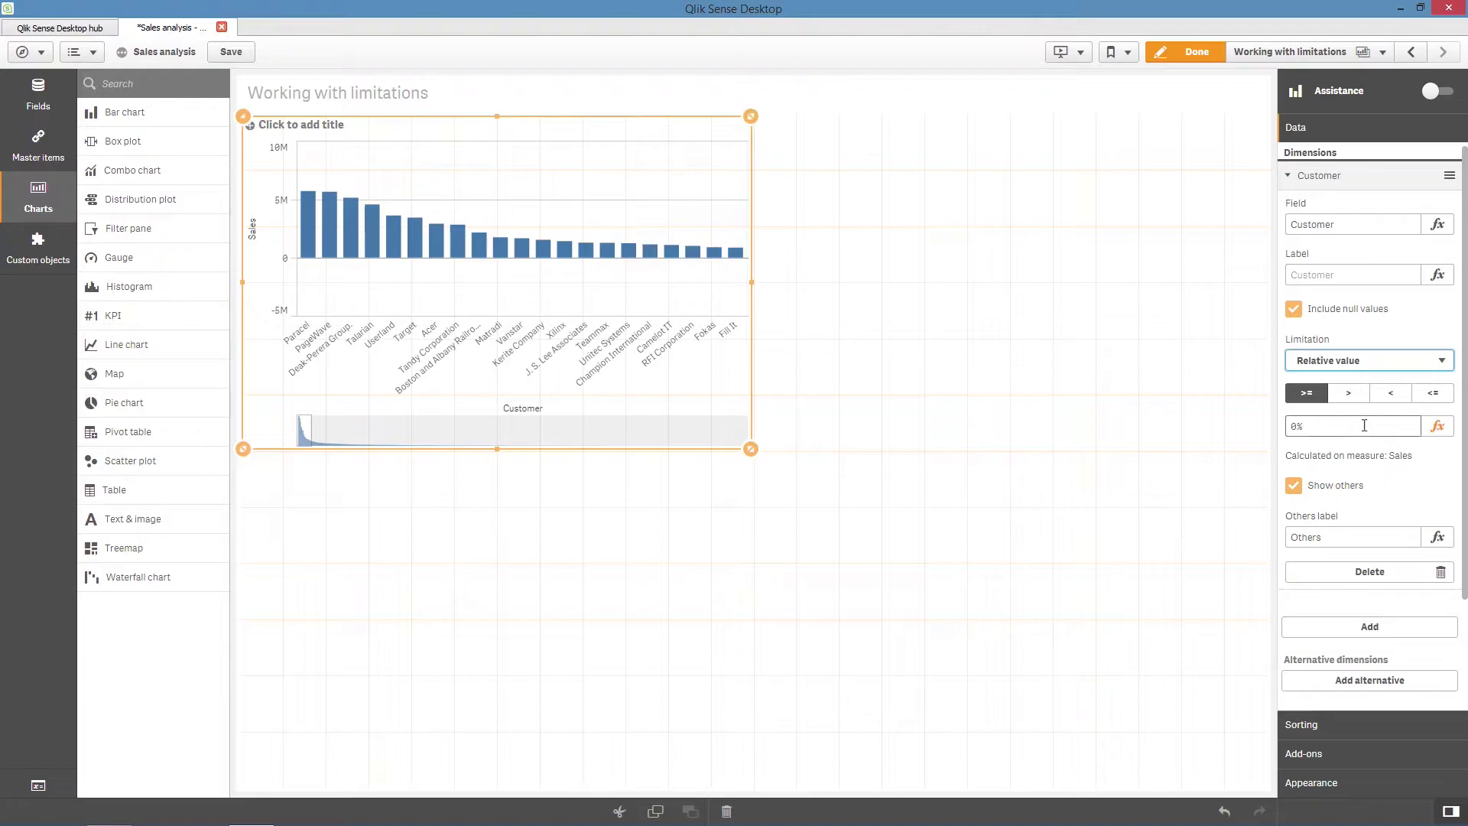
{"action": "left_click", "coordinate": [1297, 429]}
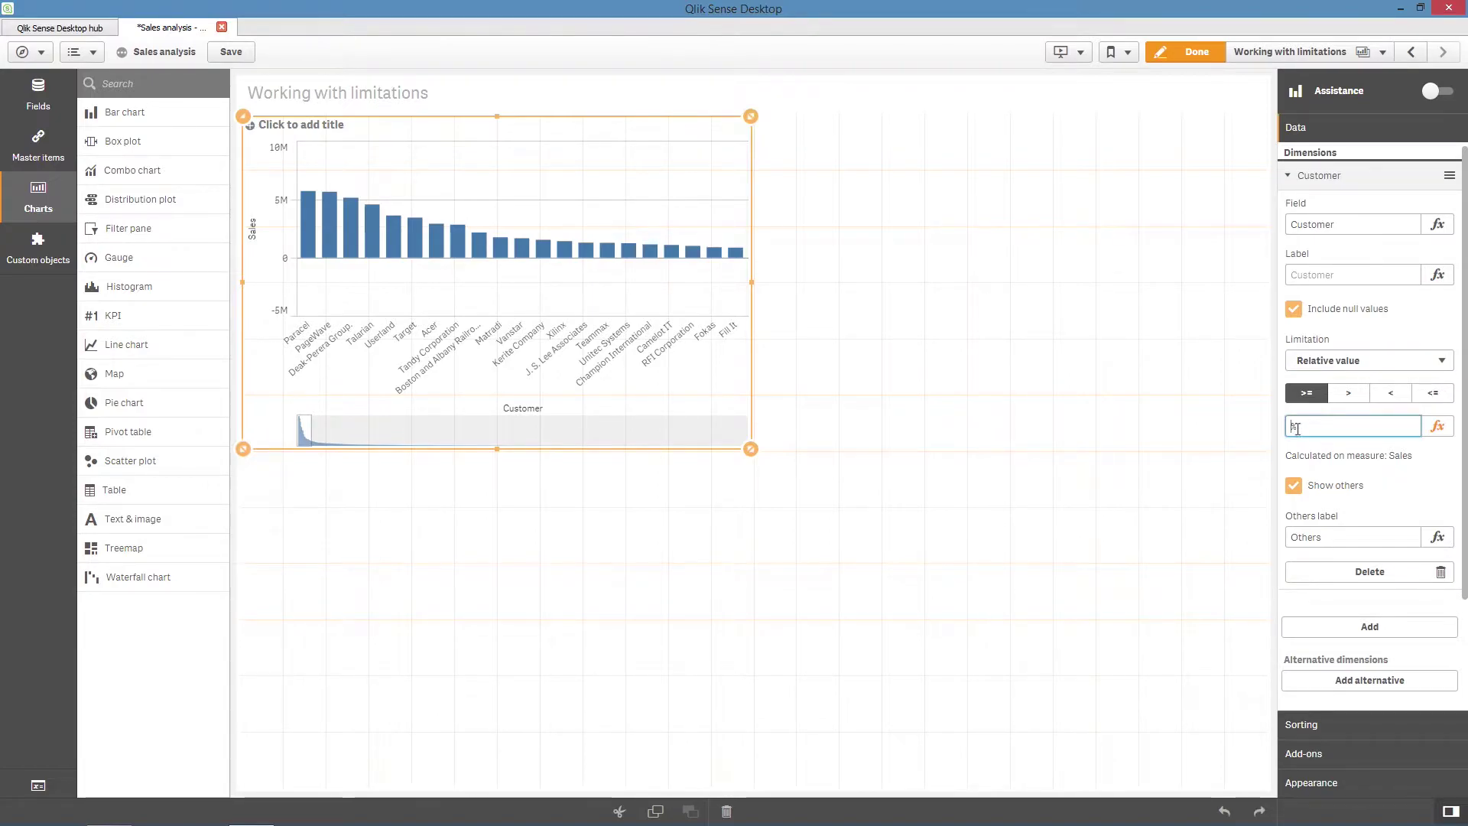
{"action": "type", "text": "3%"}
{"action": "key", "text": "Return"}
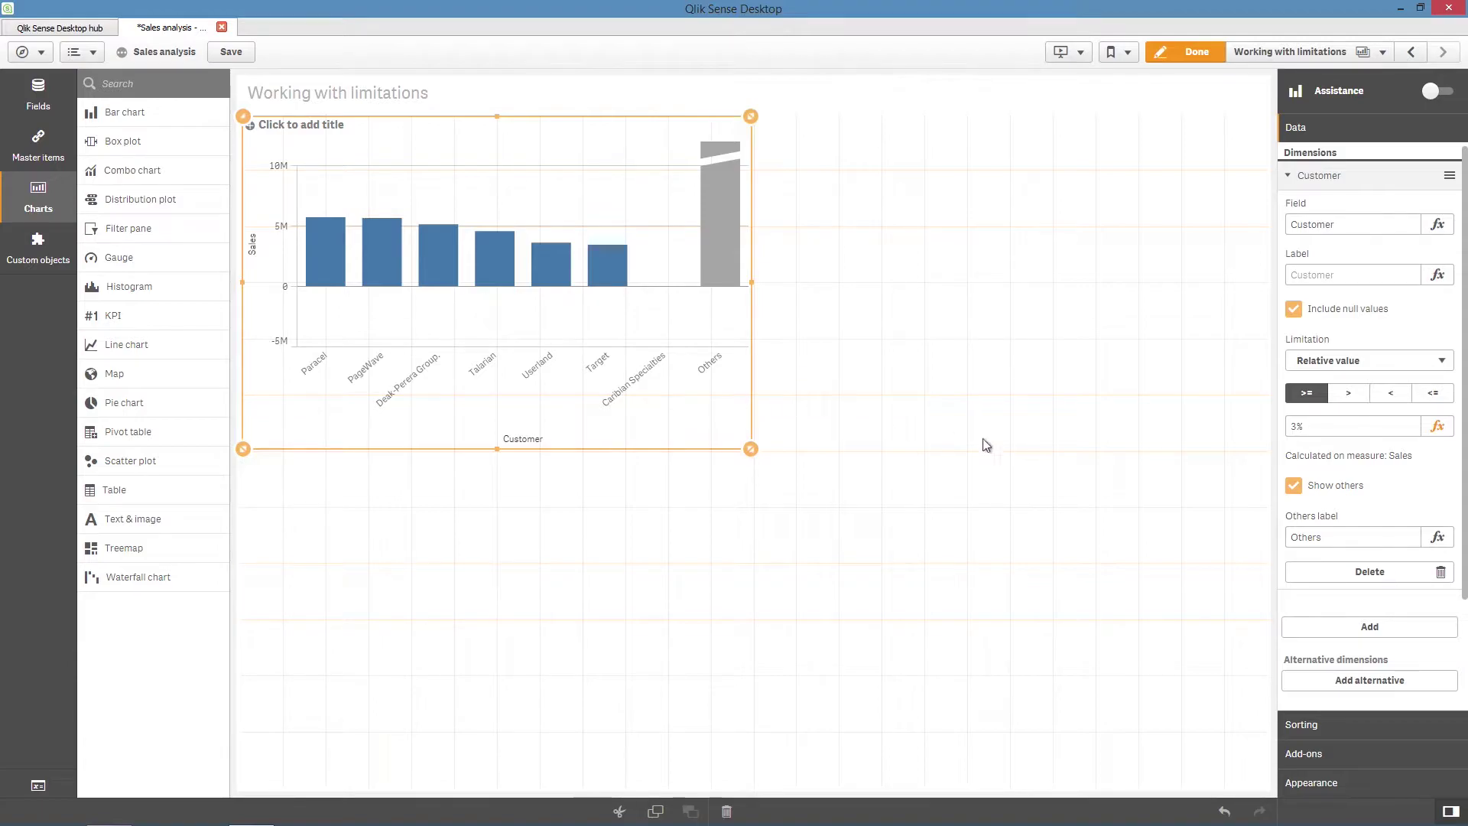
{"action": "left_click", "coordinate": [1293, 488]}
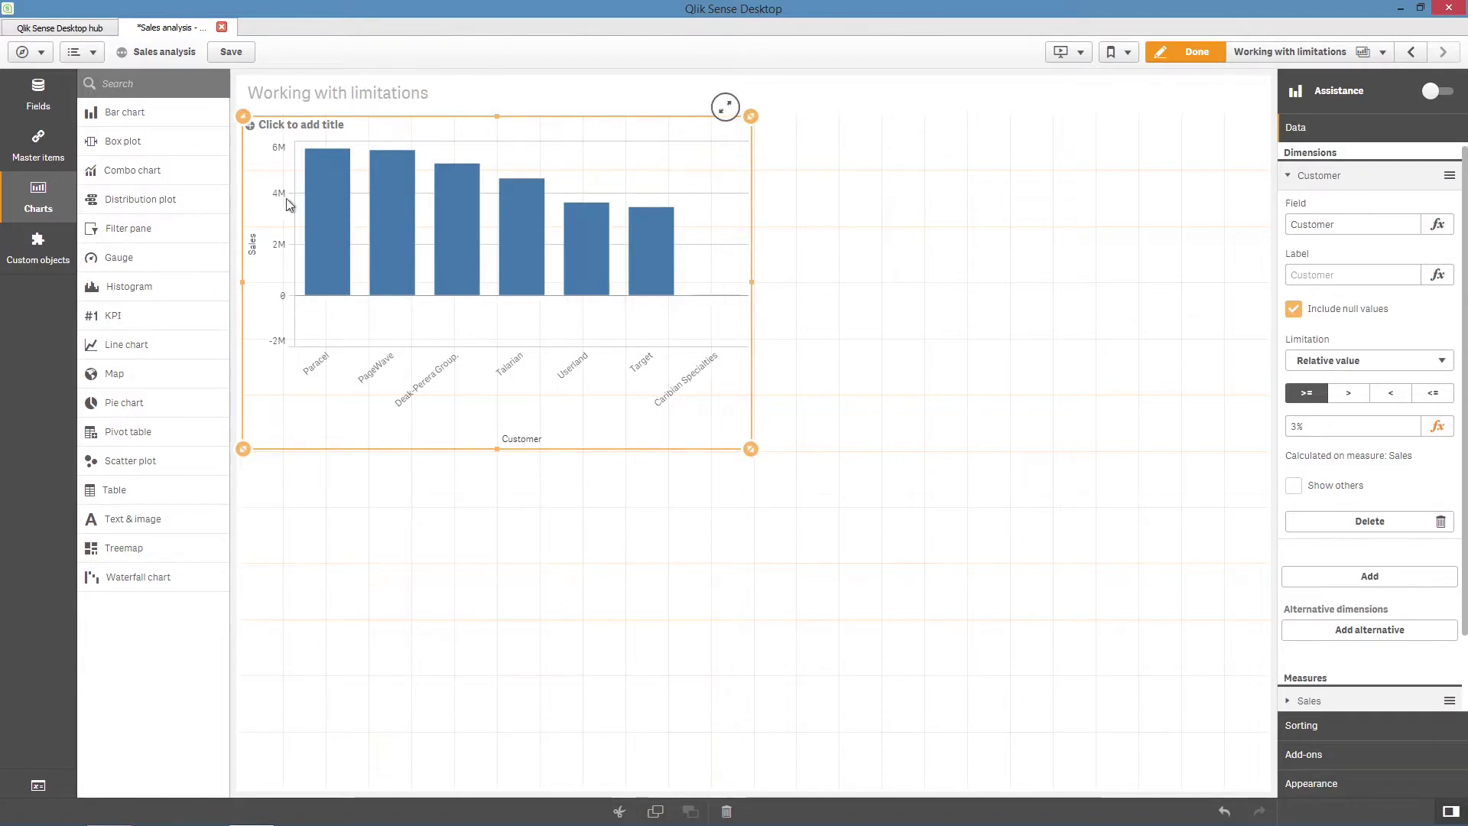
Place a second bar chart to the right plotting Sales by City.
{"action": "left_click_drag", "start_coordinate": [135, 115], "coordinate": [933, 236]}
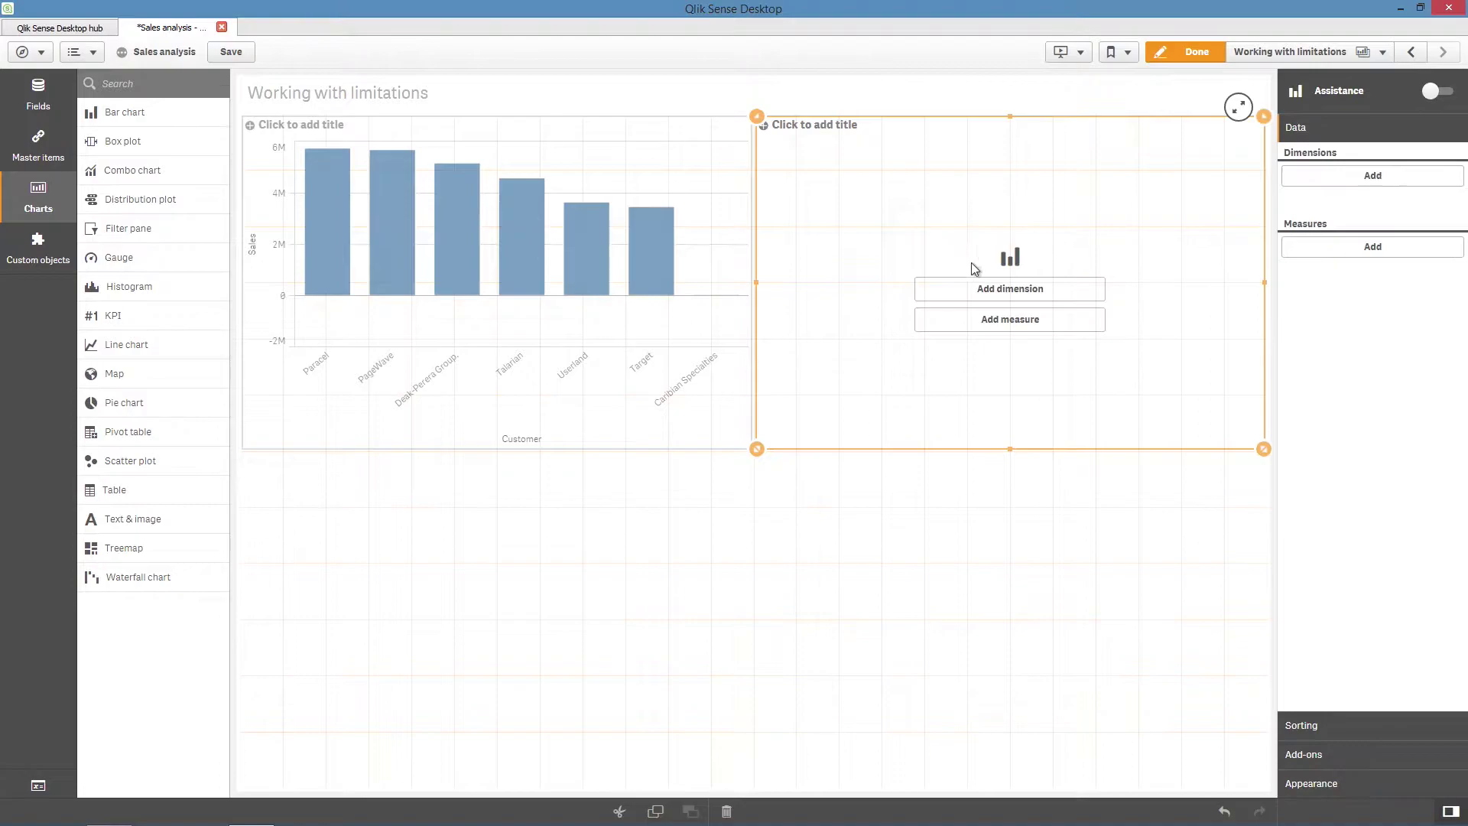
{"action": "left_click", "coordinate": [987, 334]}
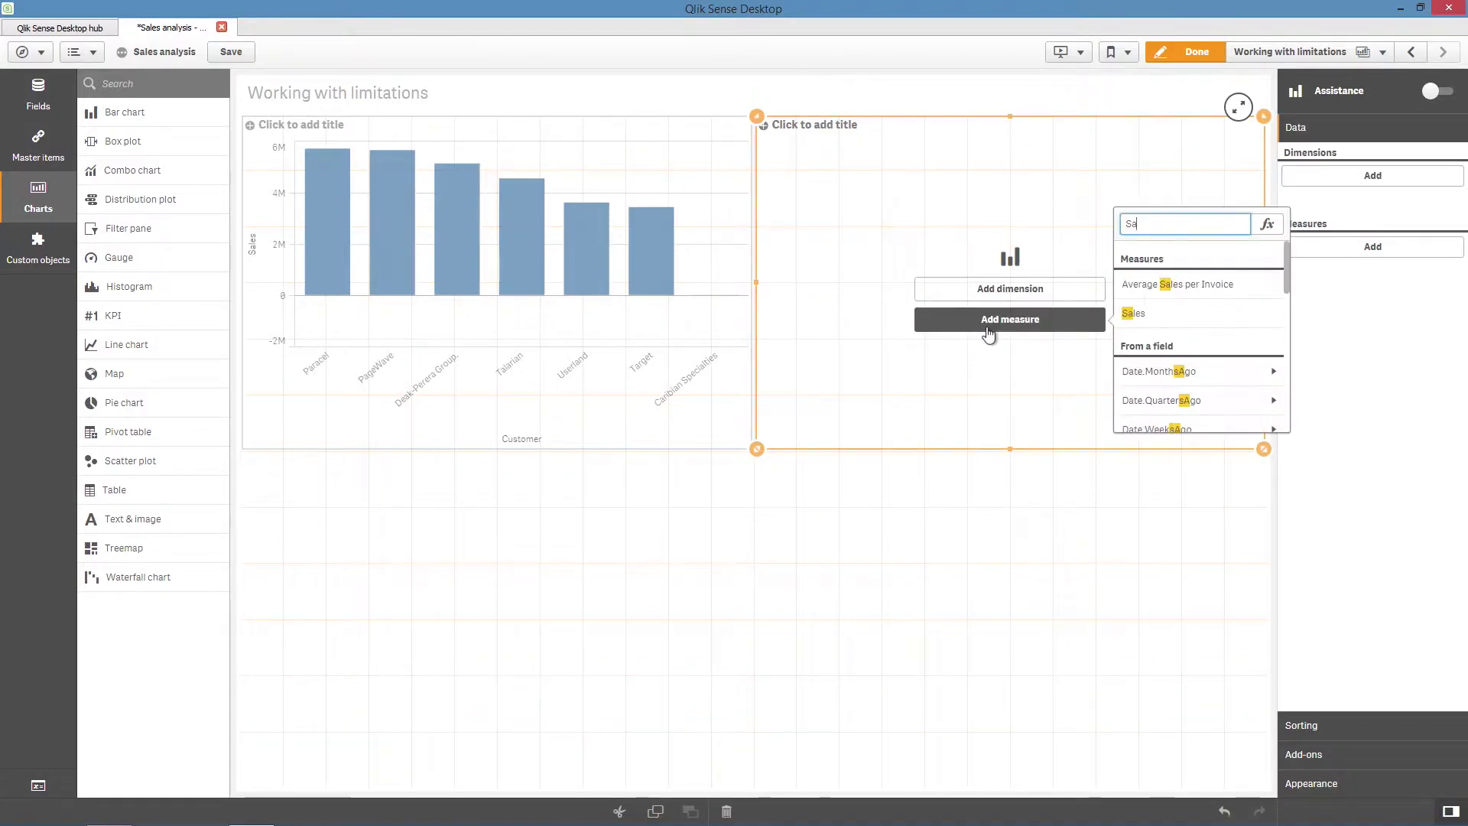
{"action": "left_click", "coordinate": [1137, 314]}
{"action": "left_click", "coordinate": [1026, 297]}
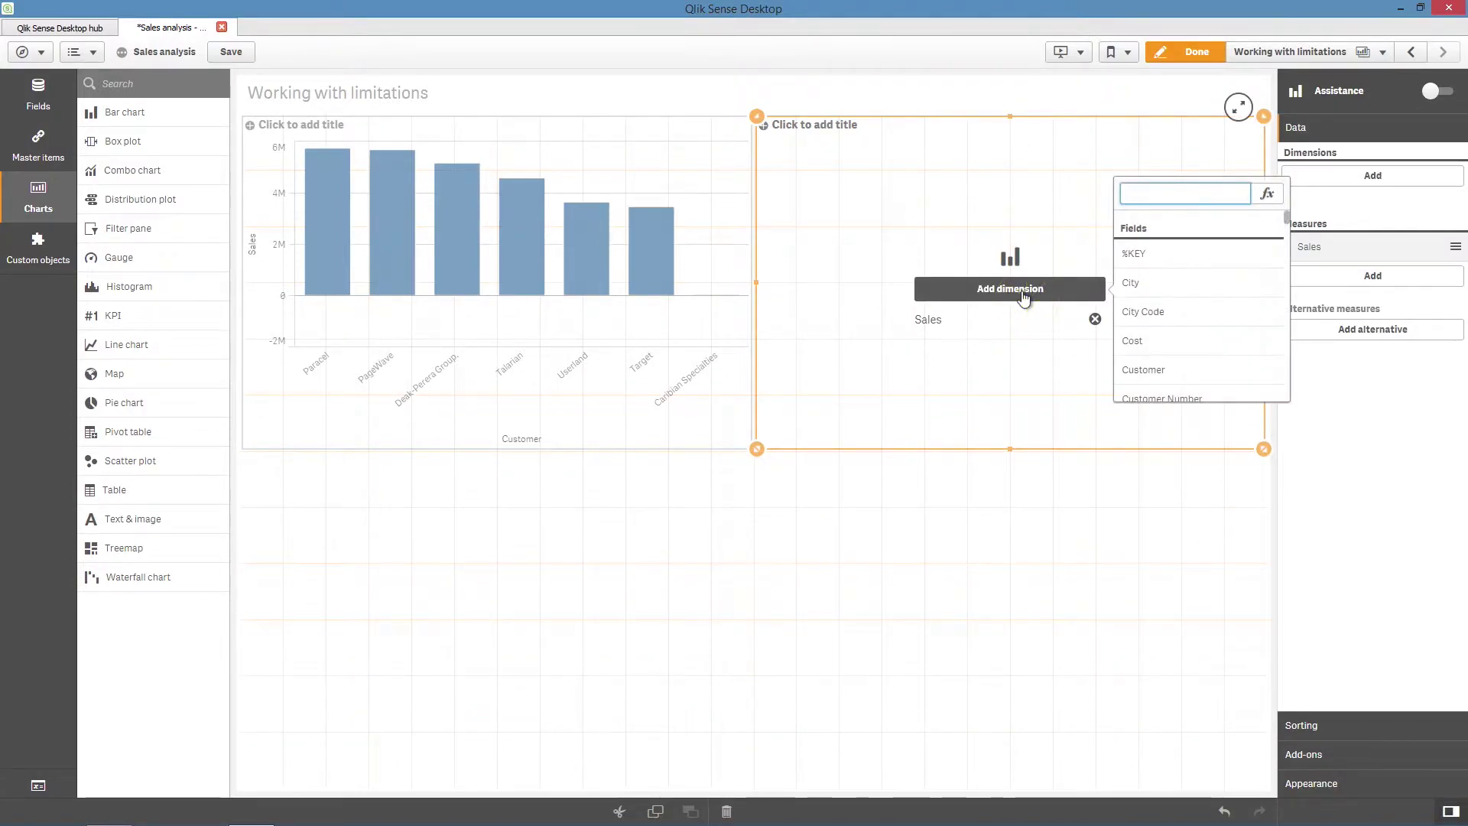
{"action": "left_click", "coordinate": [1148, 290]}
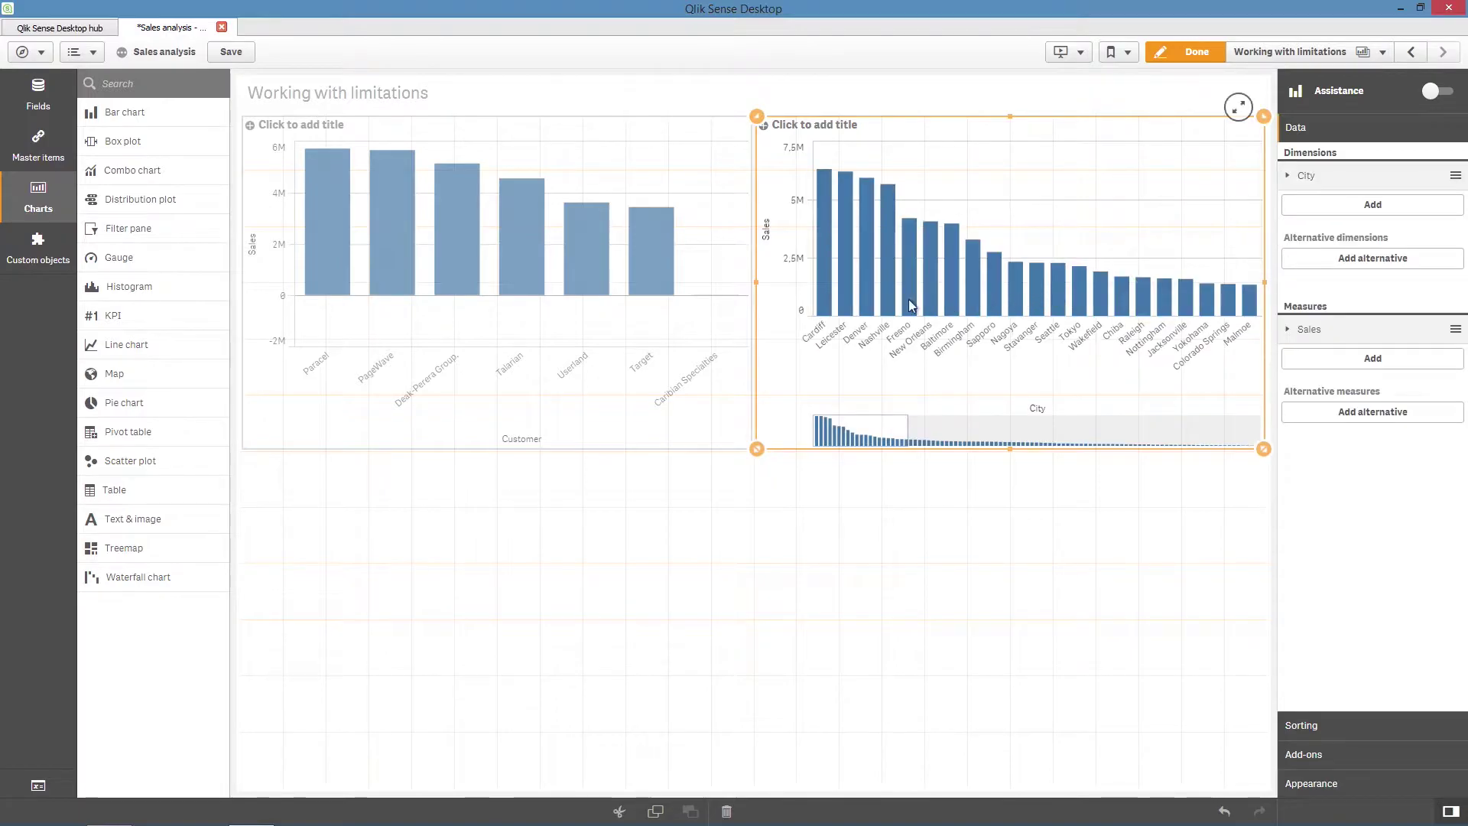
Add Customer from the Fields list as the chart's second dimension.
{"action": "left_click", "coordinate": [67, 117]}
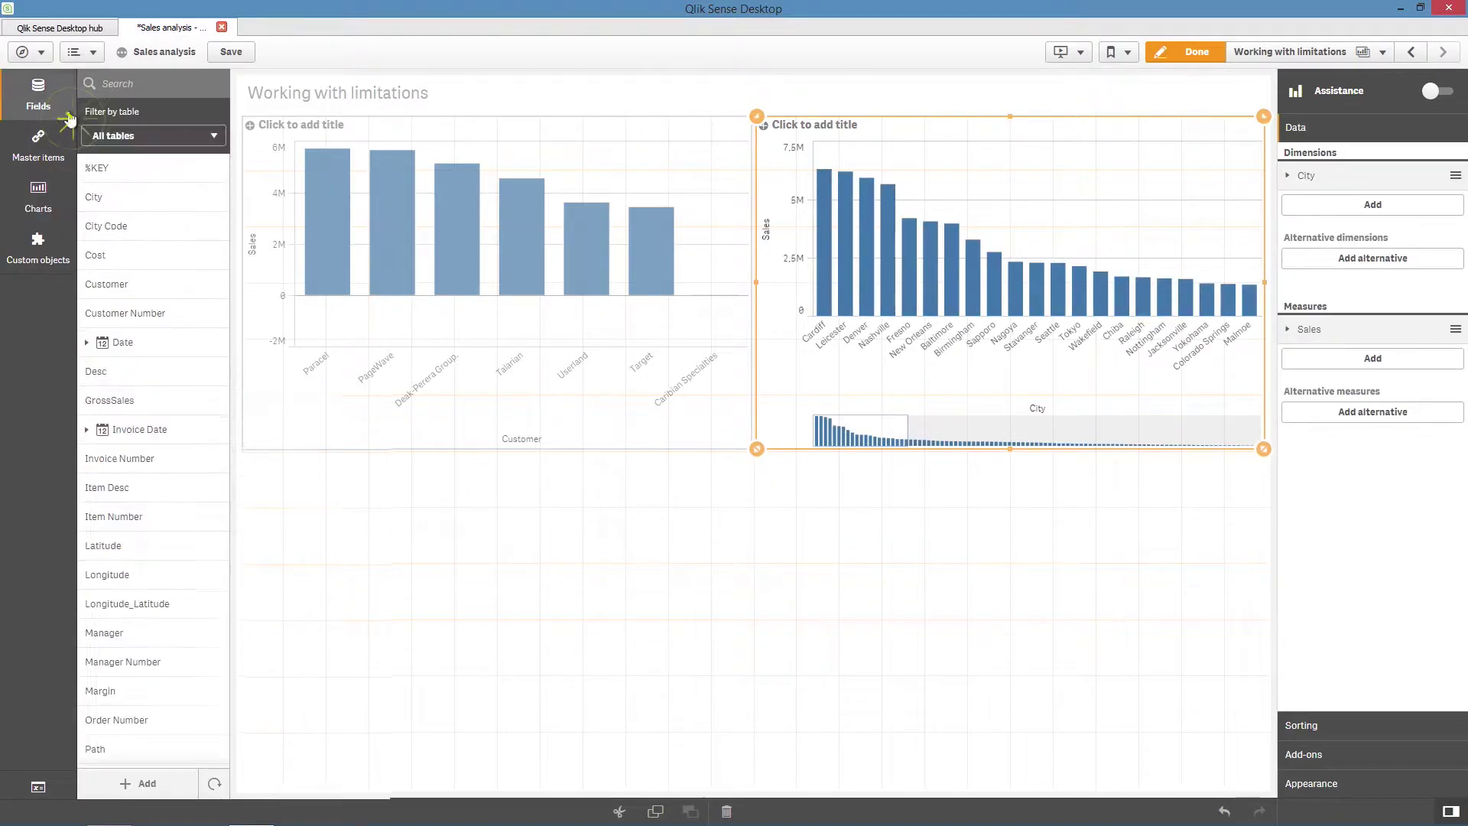
{"action": "left_click_drag", "start_coordinate": [107, 284], "coordinate": [1039, 252]}
{"action": "left_click", "coordinate": [1009, 222]}
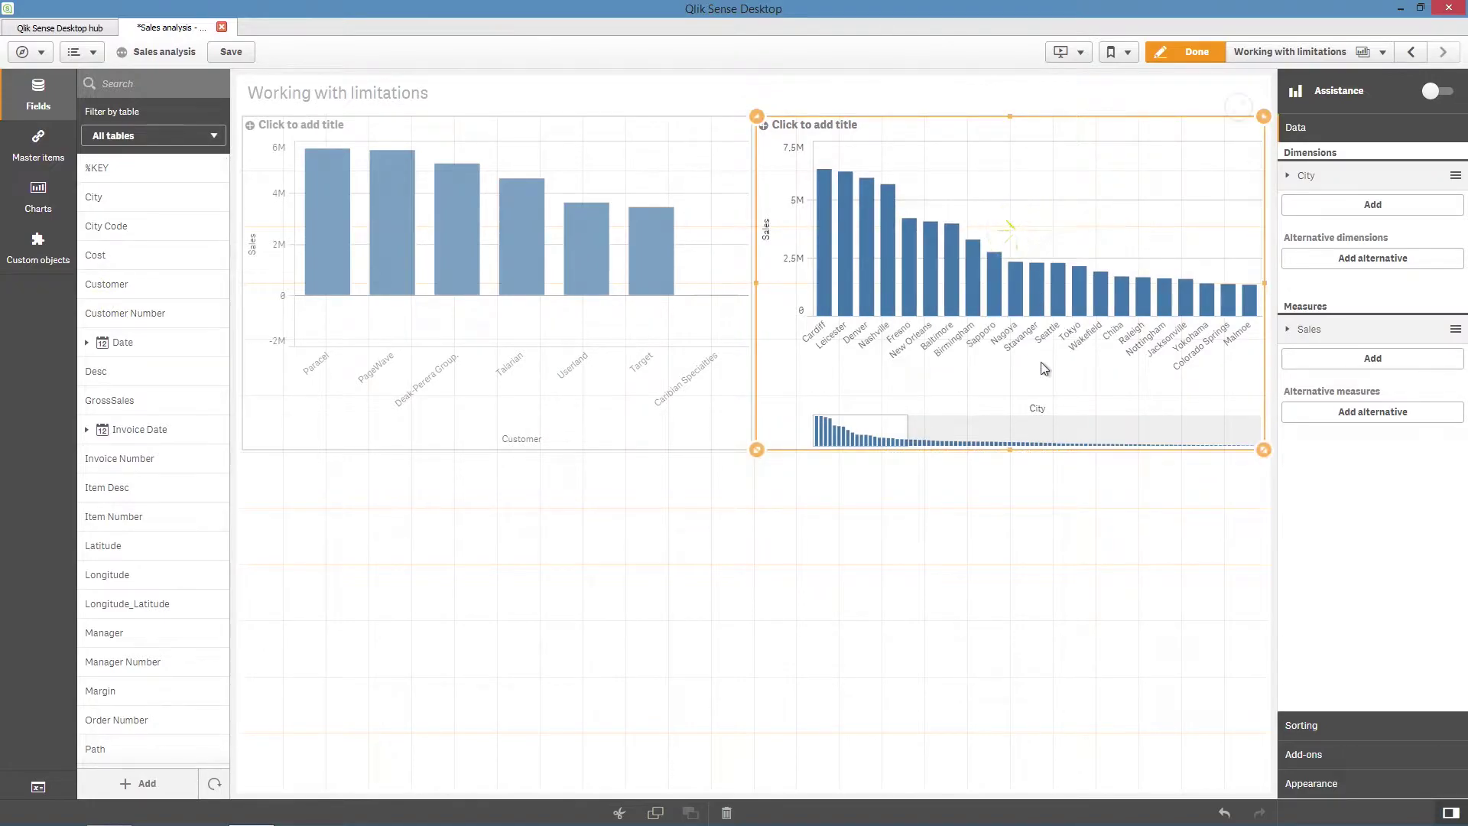
Limit City to a fixed number showing the top 5 cities.
{"action": "left_click", "coordinate": [1292, 182]}
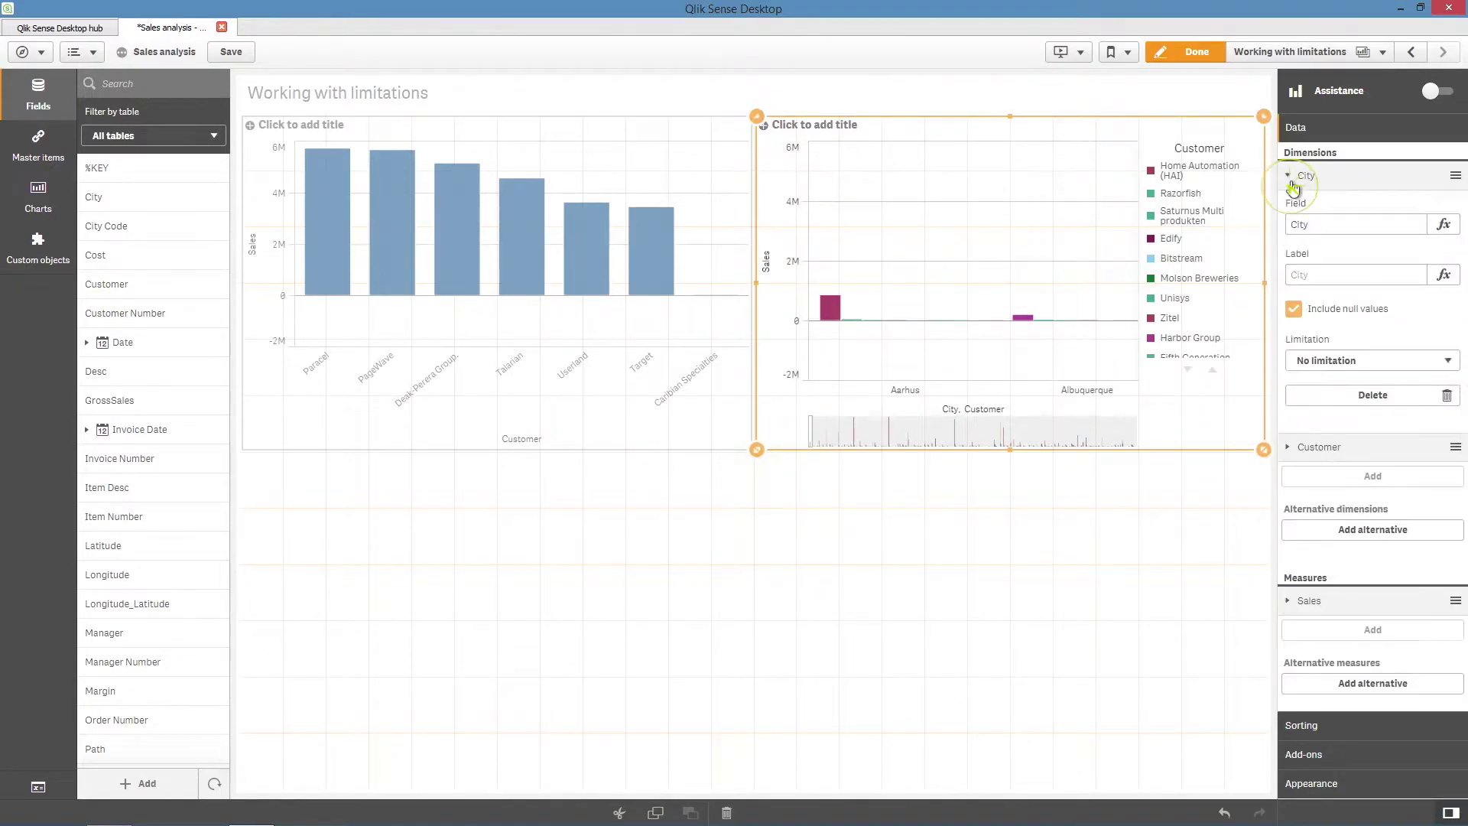
{"action": "left_click", "coordinate": [1323, 360]}
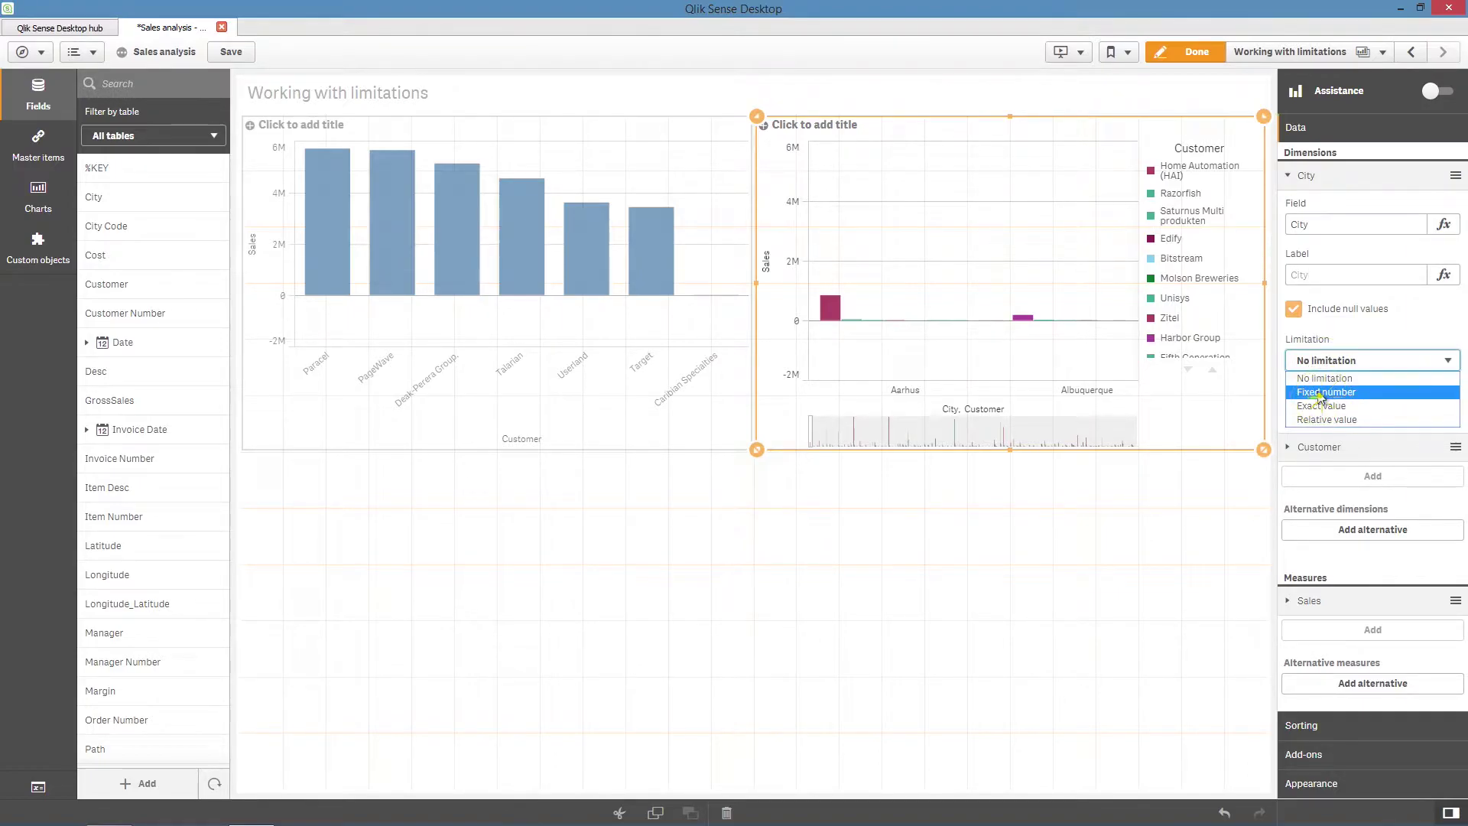
{"action": "left_click", "coordinate": [1326, 391]}
{"action": "left_click", "coordinate": [1311, 427]}
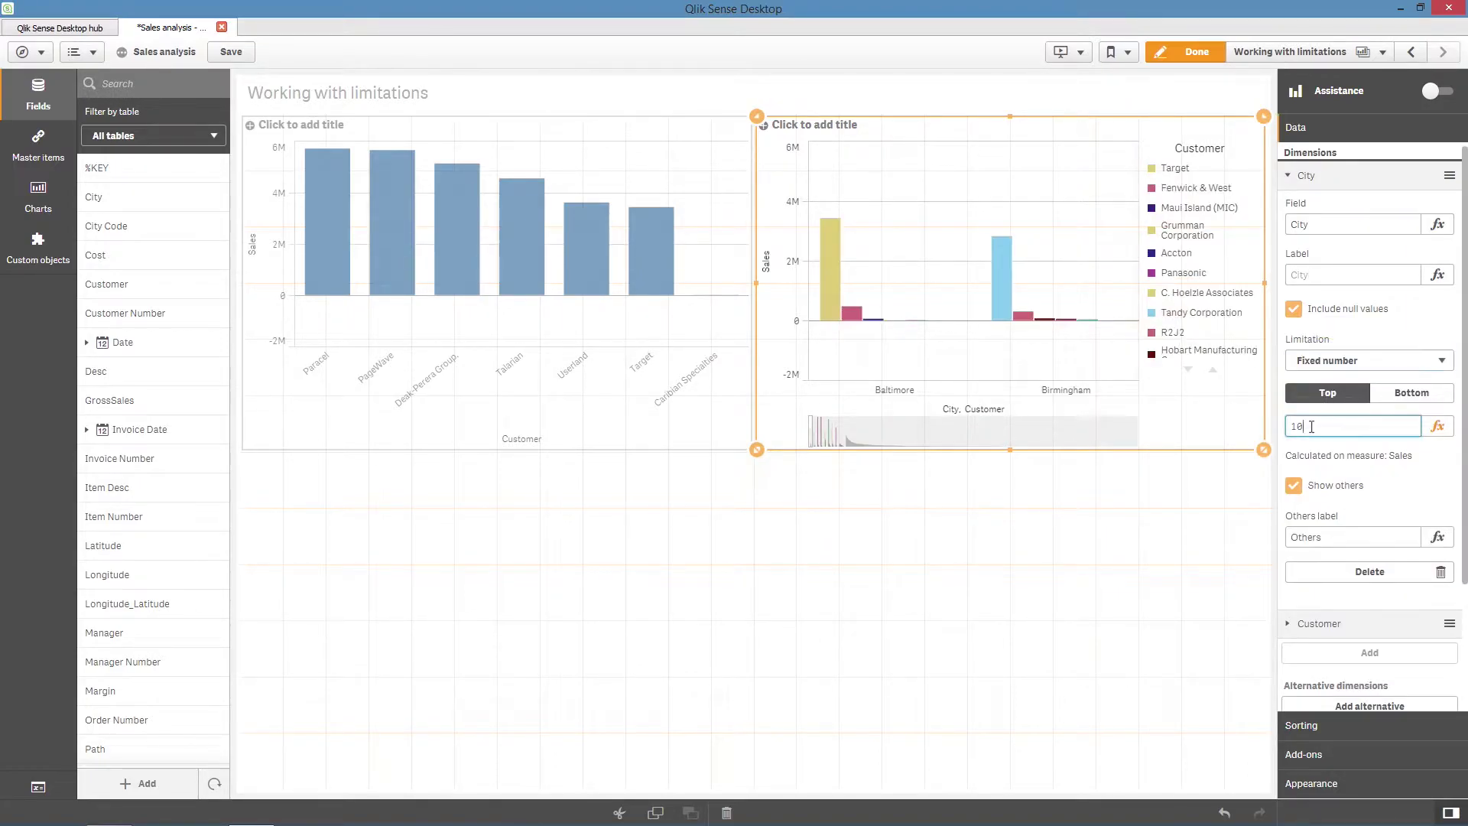
{"action": "key", "text": "BackSpace"}
{"action": "key", "text": "BackSpace"}
{"action": "type", "text": "5"}
{"action": "key", "text": "Return"}
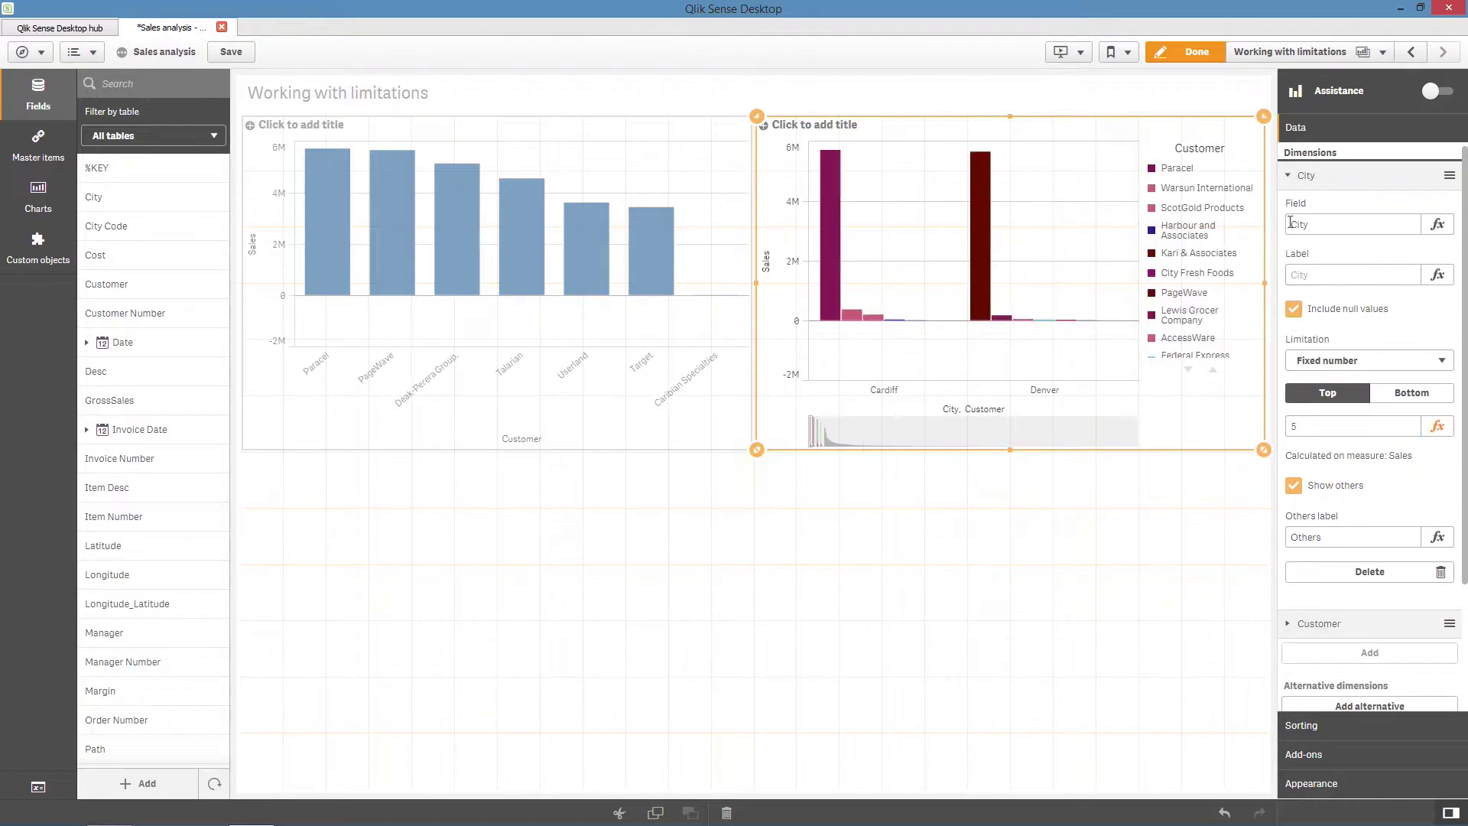
{"action": "left_click", "coordinate": [1292, 177]}
Set the Customer dimension's limitation to Fixed number.
{"action": "left_click", "coordinate": [1287, 207]}
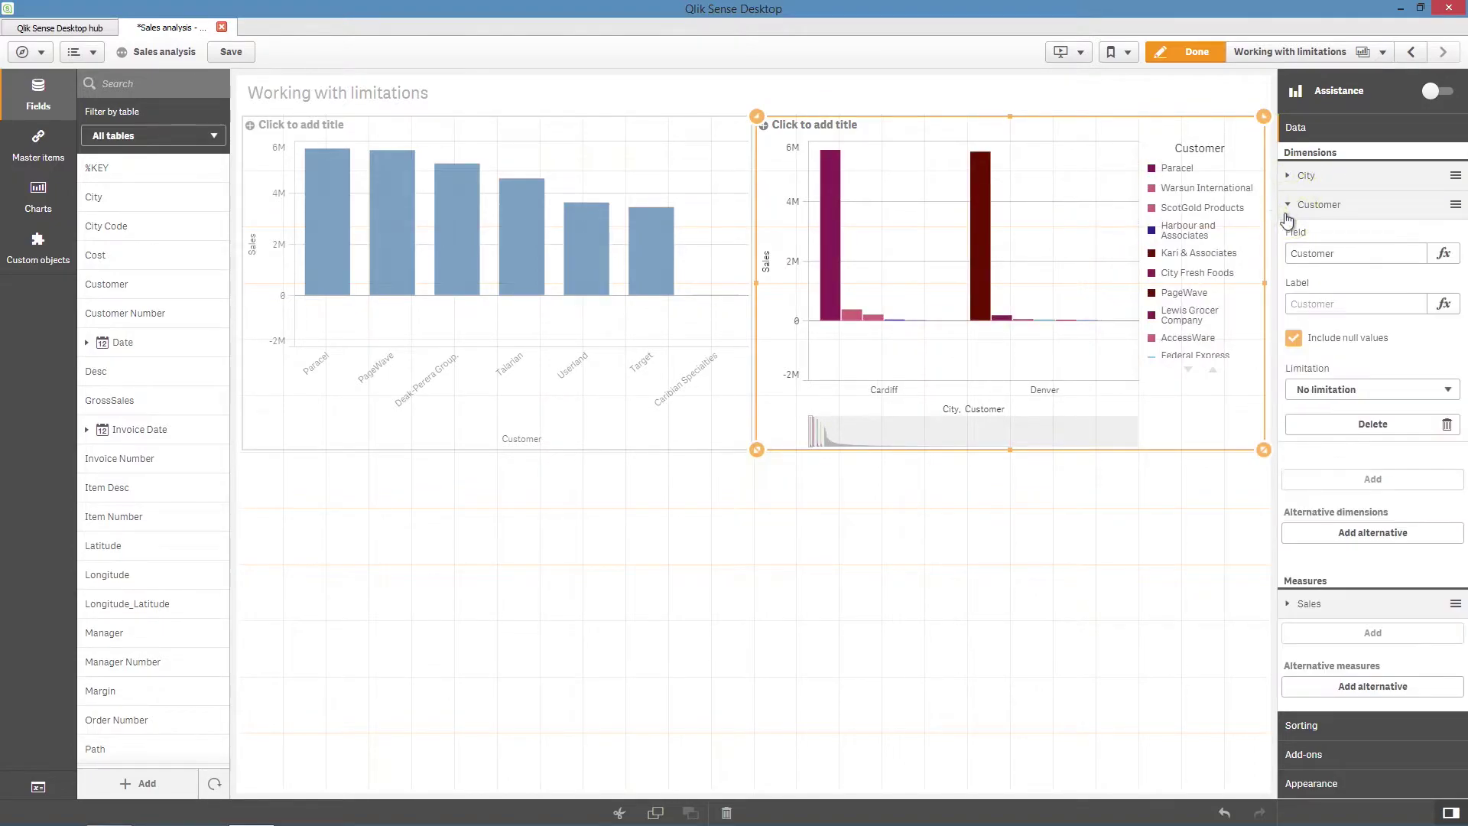
{"action": "left_click", "coordinate": [1315, 390]}
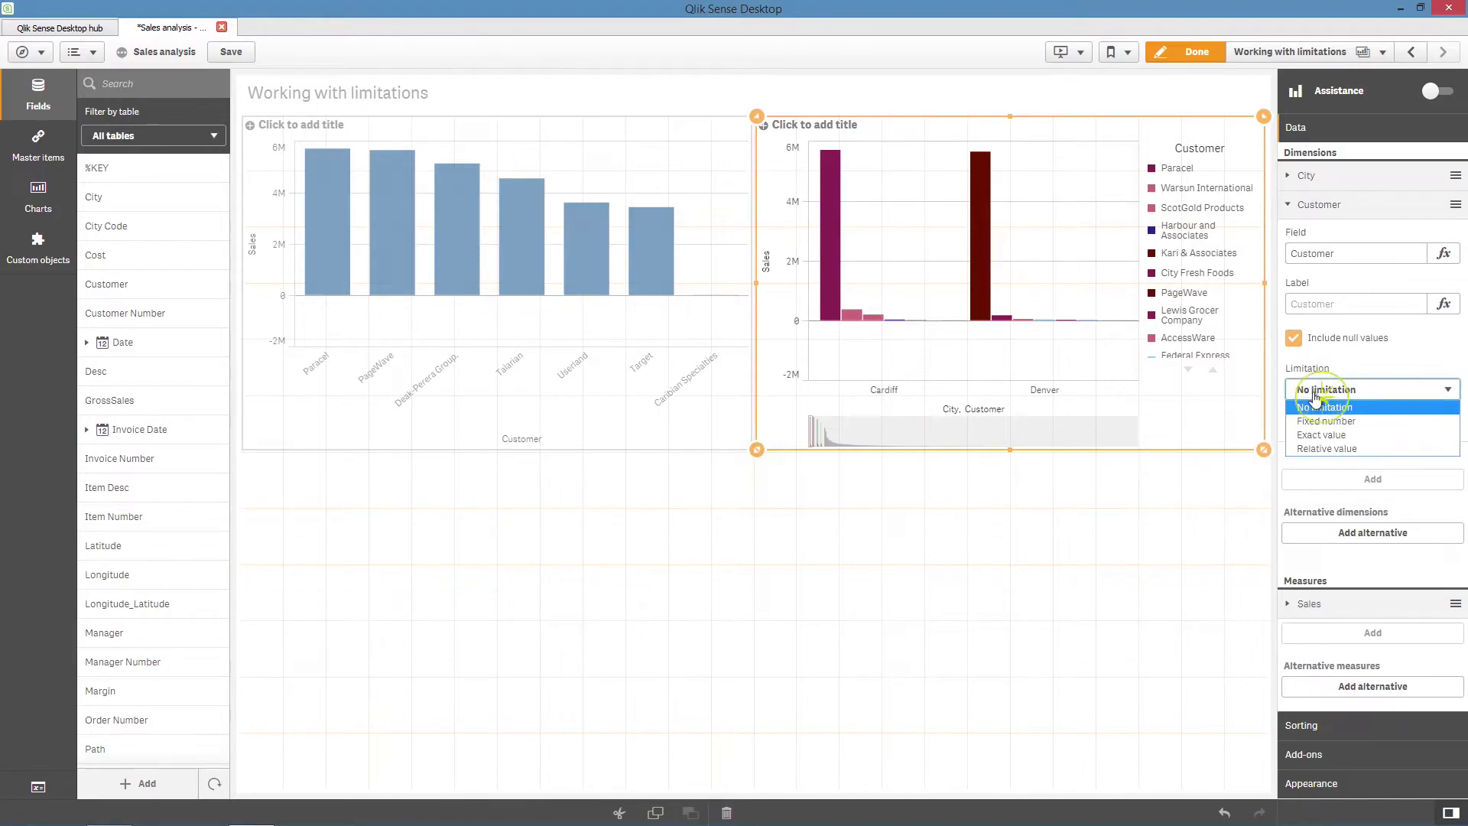
{"action": "left_click", "coordinate": [1315, 421]}
{"action": "left_click", "coordinate": [1306, 454]}
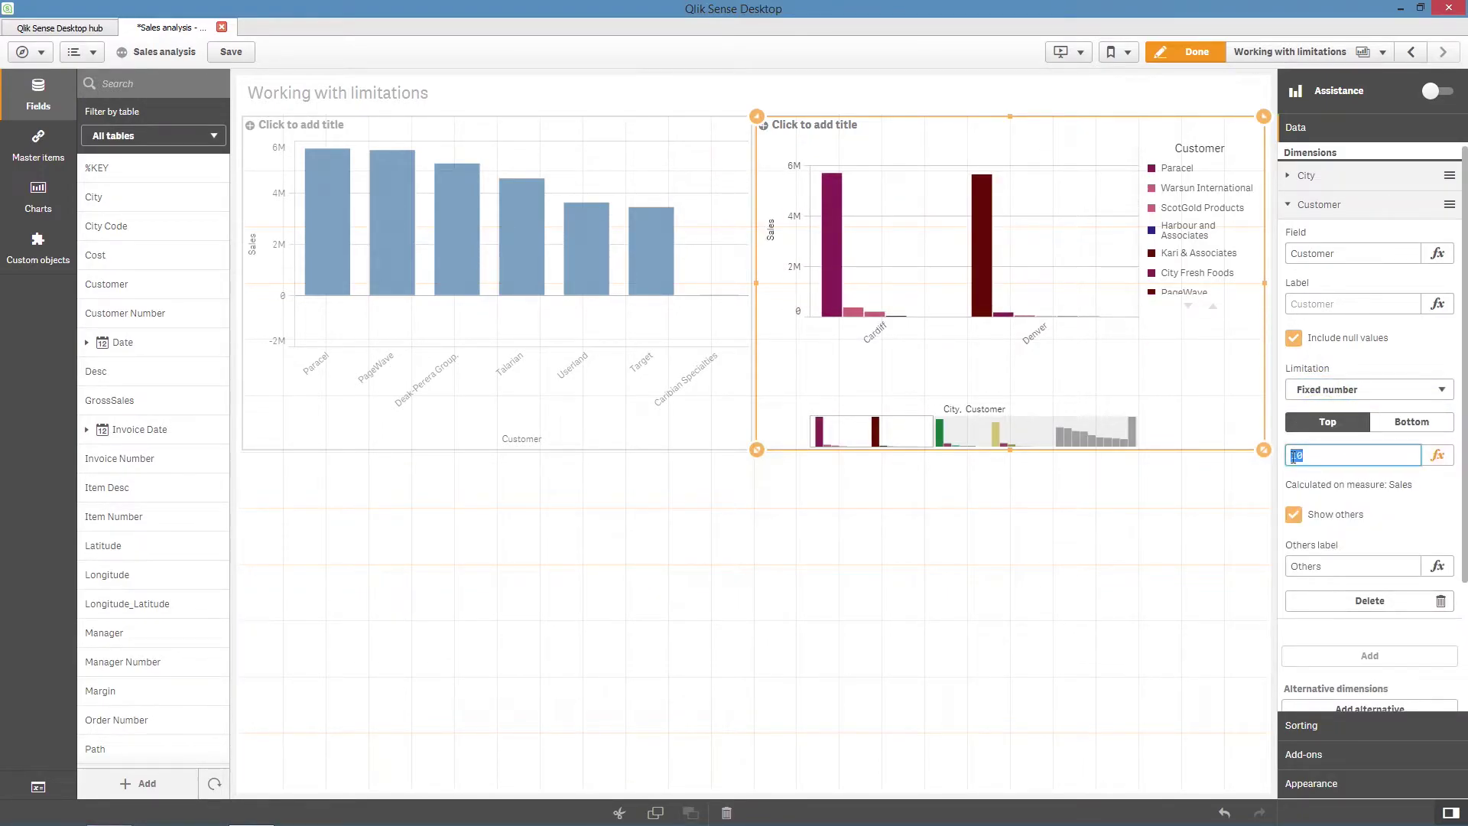
Keep the top 3 customers, put the legend at the bottom, and hide Others for City.
{"action": "key", "text": "Return"}
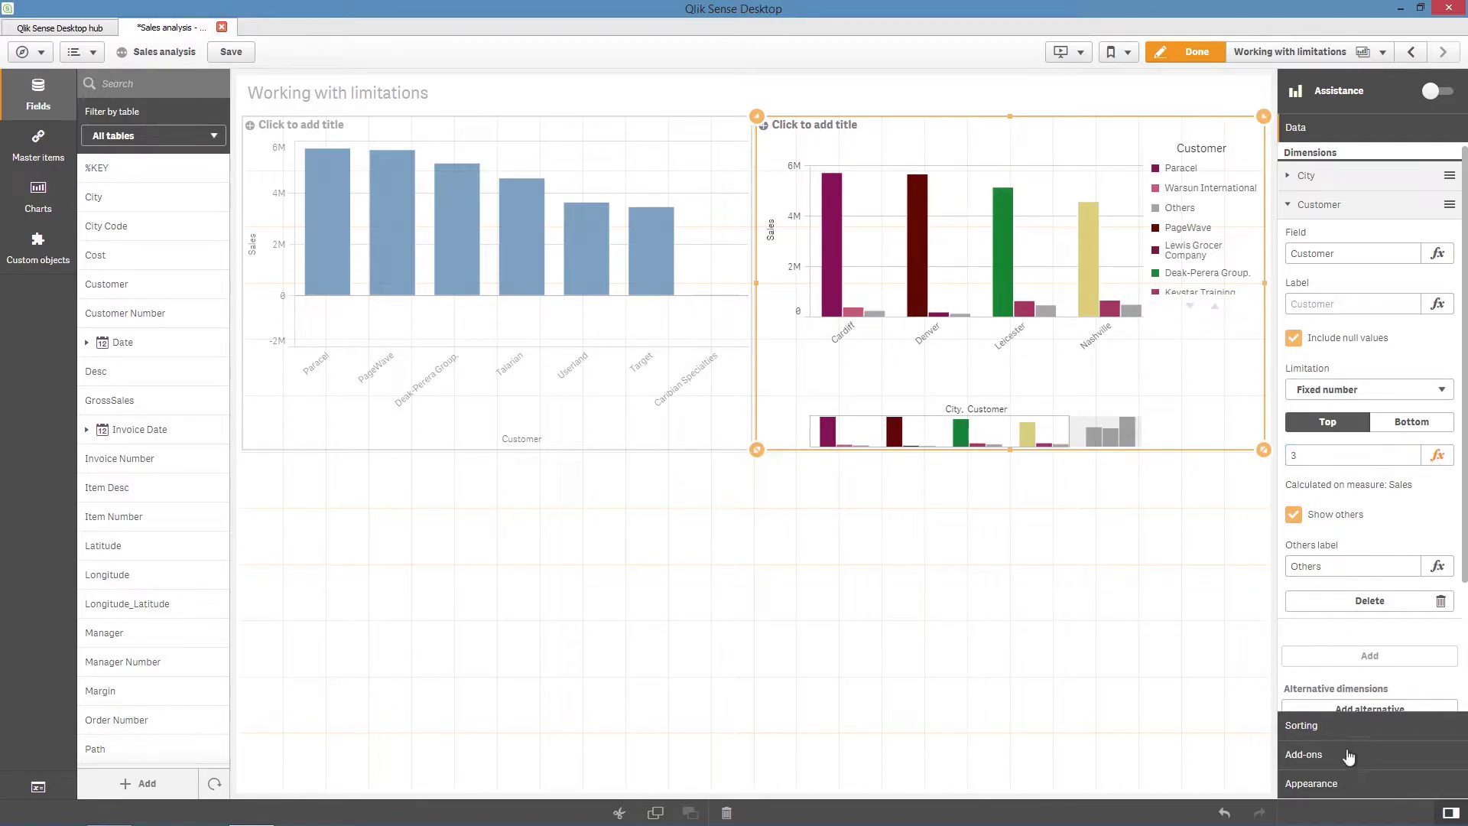
{"action": "left_click", "coordinate": [1341, 783]}
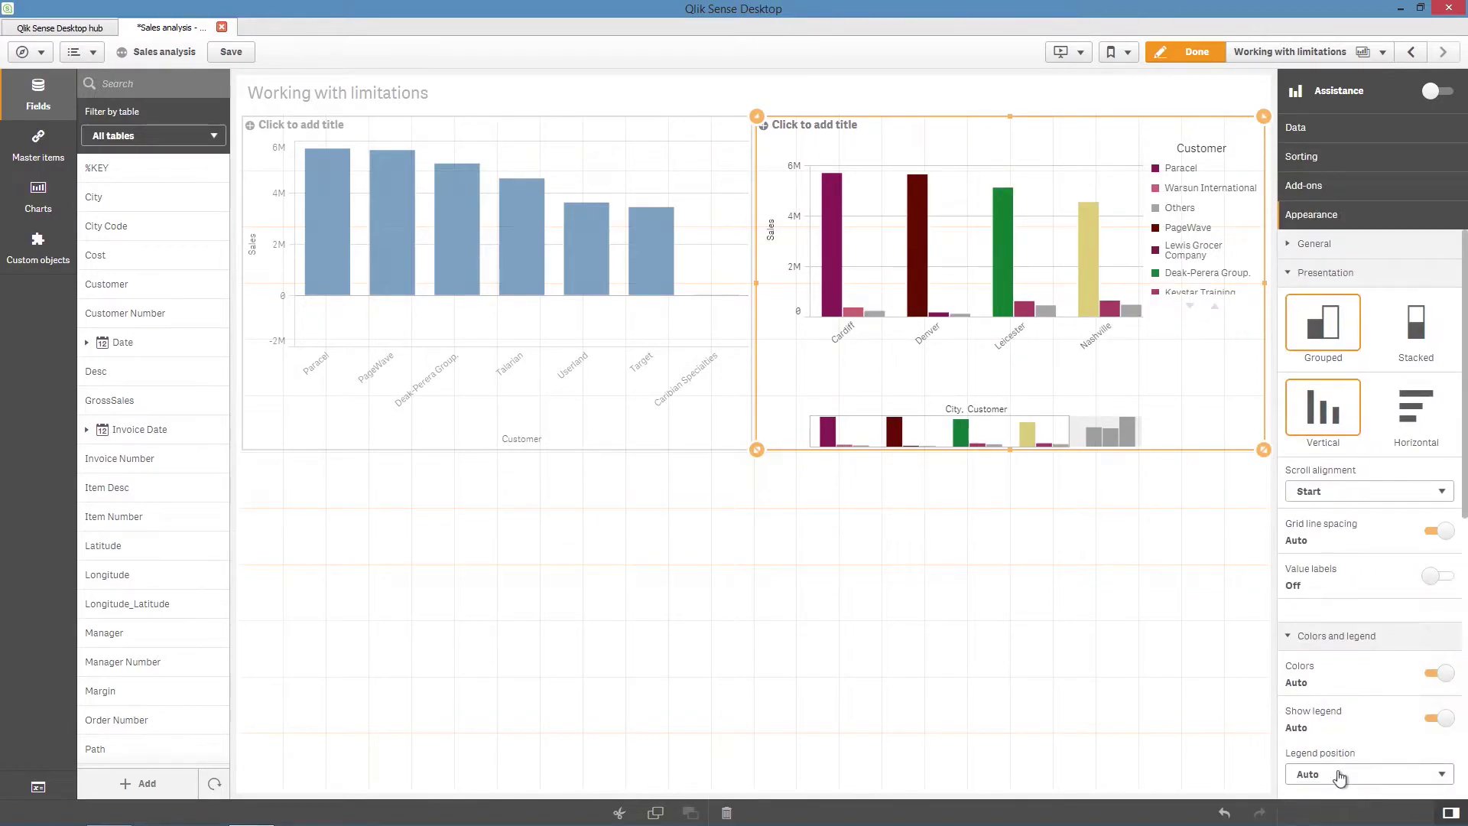
{"action": "left_click", "coordinate": [1339, 774]}
{"action": "left_click", "coordinate": [1339, 748]}
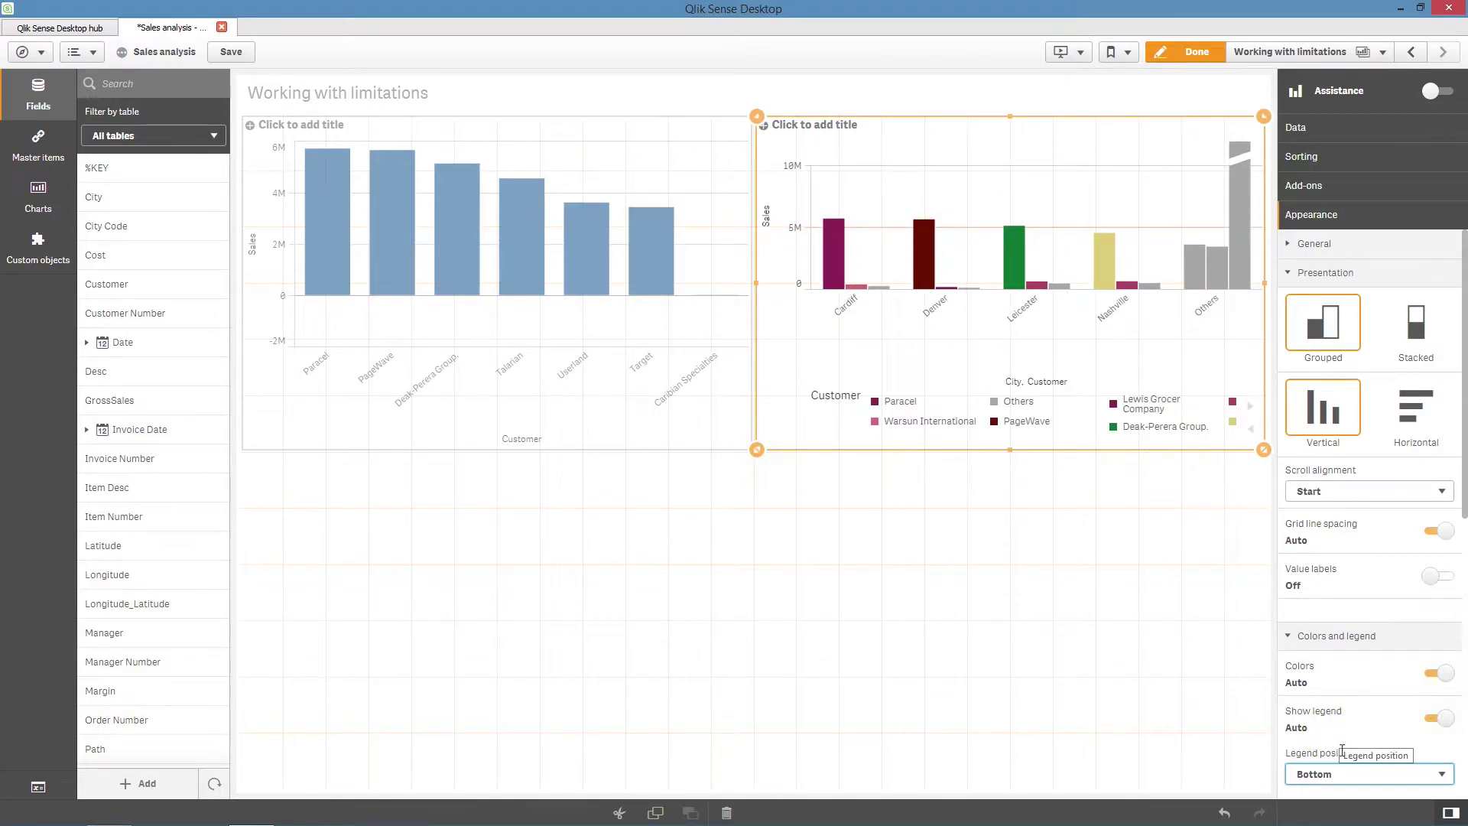
{"action": "left_click", "coordinate": [1318, 139]}
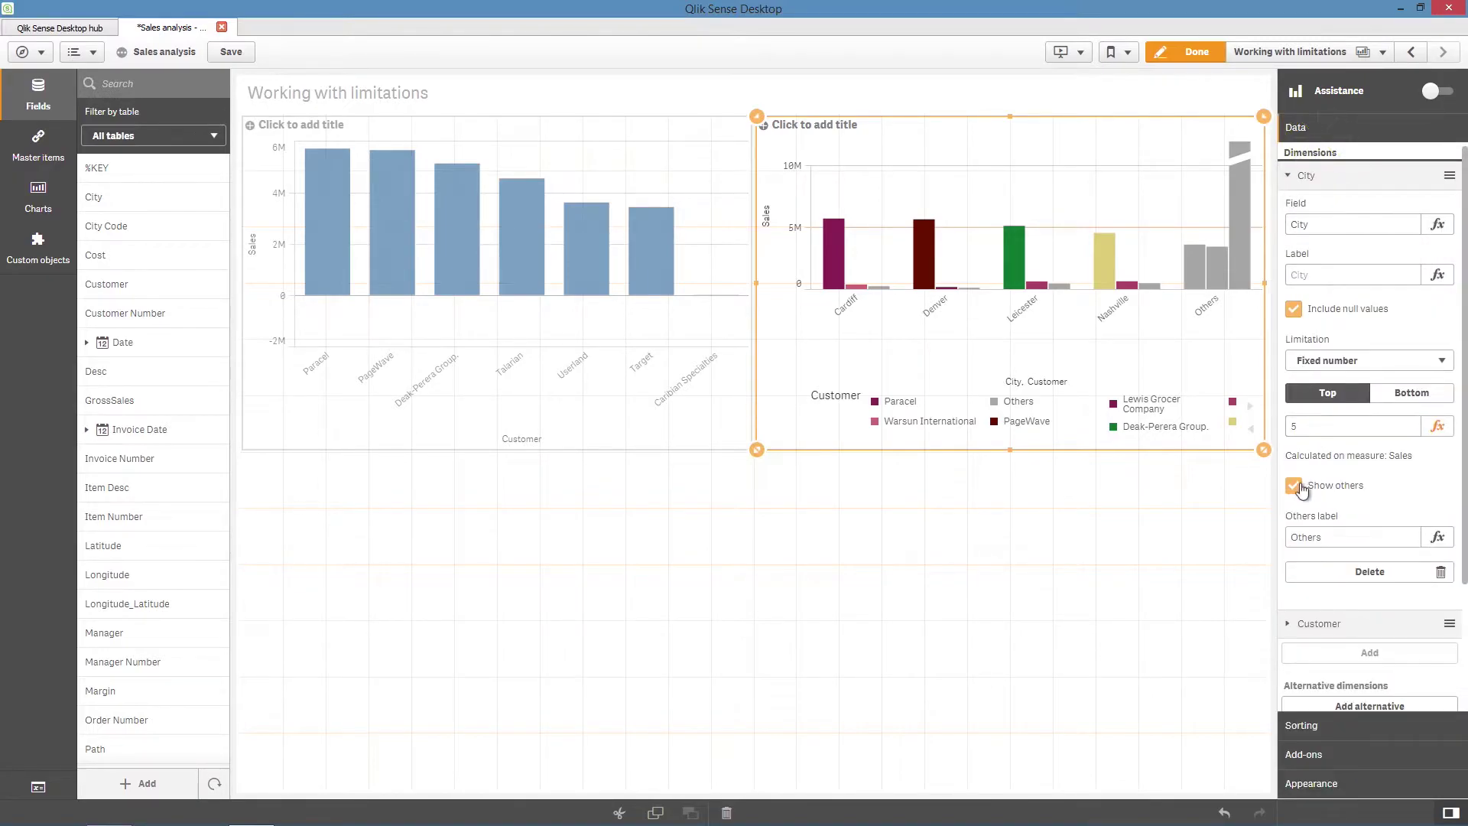
{"action": "left_click", "coordinate": [1294, 486]}
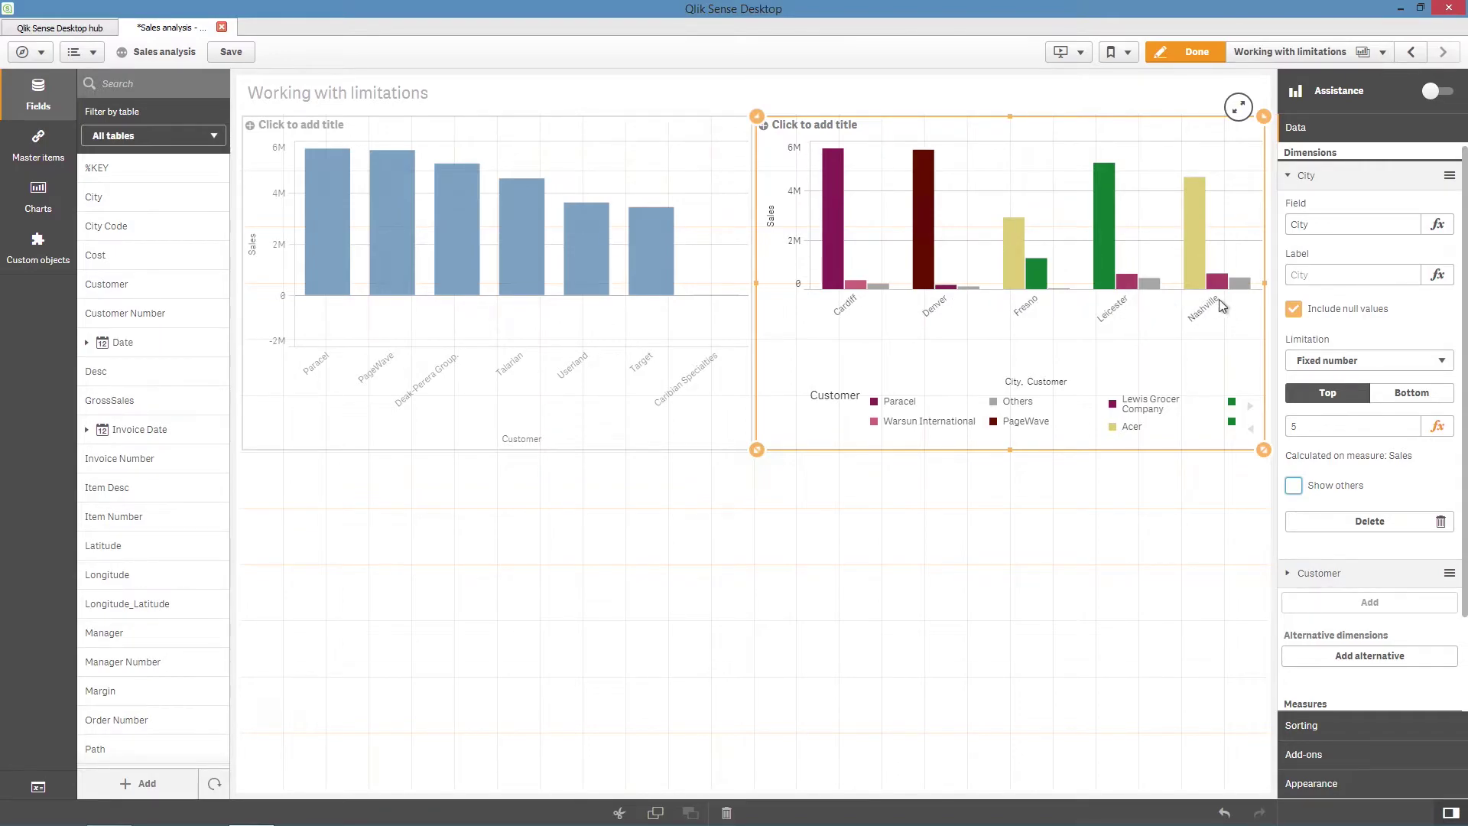
Place a third bar chart across the empty lower sheet plotting Sales by City.
{"action": "left_click", "coordinate": [1175, 487]}
{"action": "left_click", "coordinate": [75, 204]}
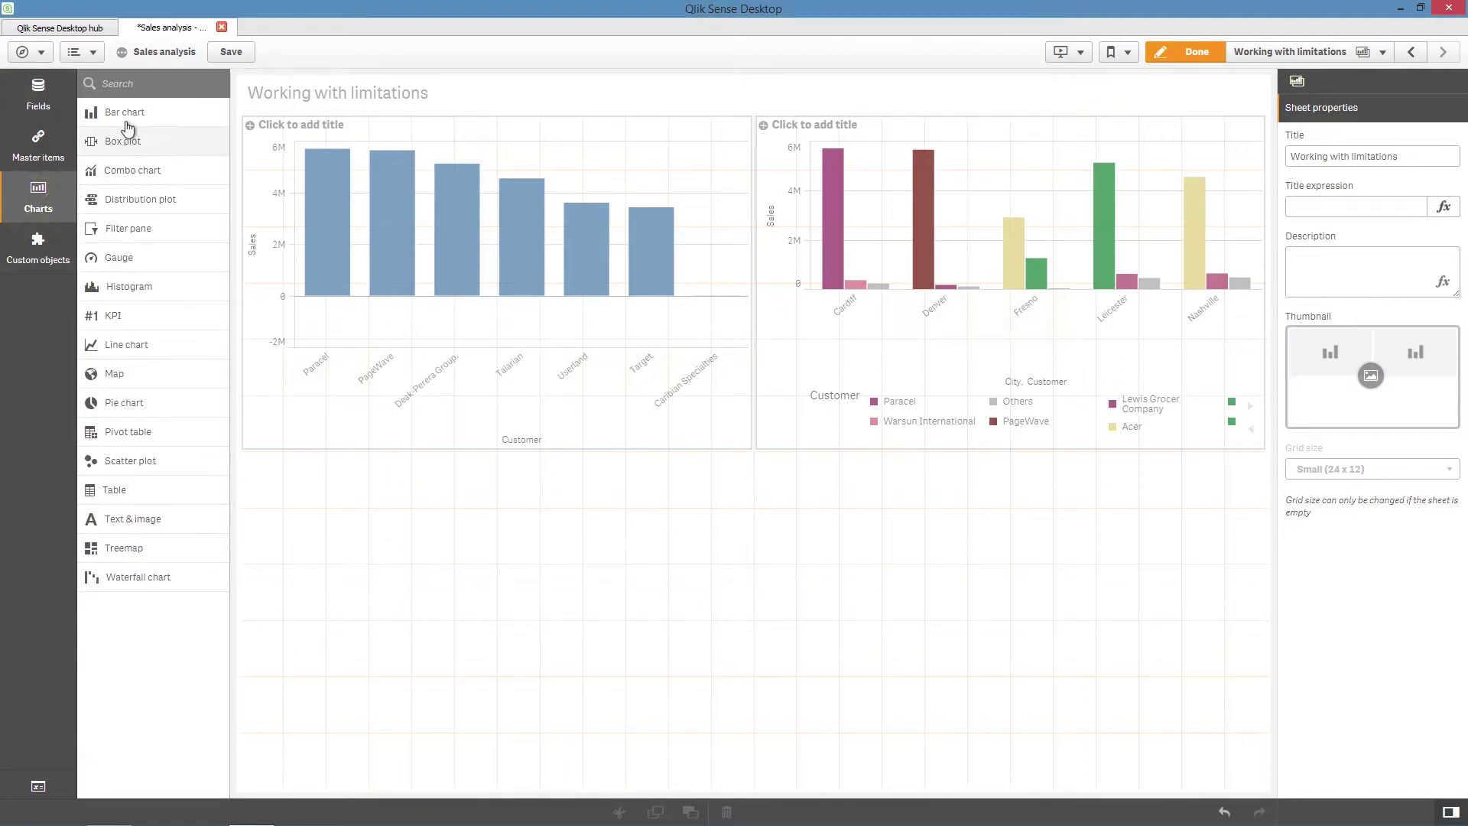
{"action": "left_click_drag", "start_coordinate": [115, 111], "coordinate": [562, 604]}
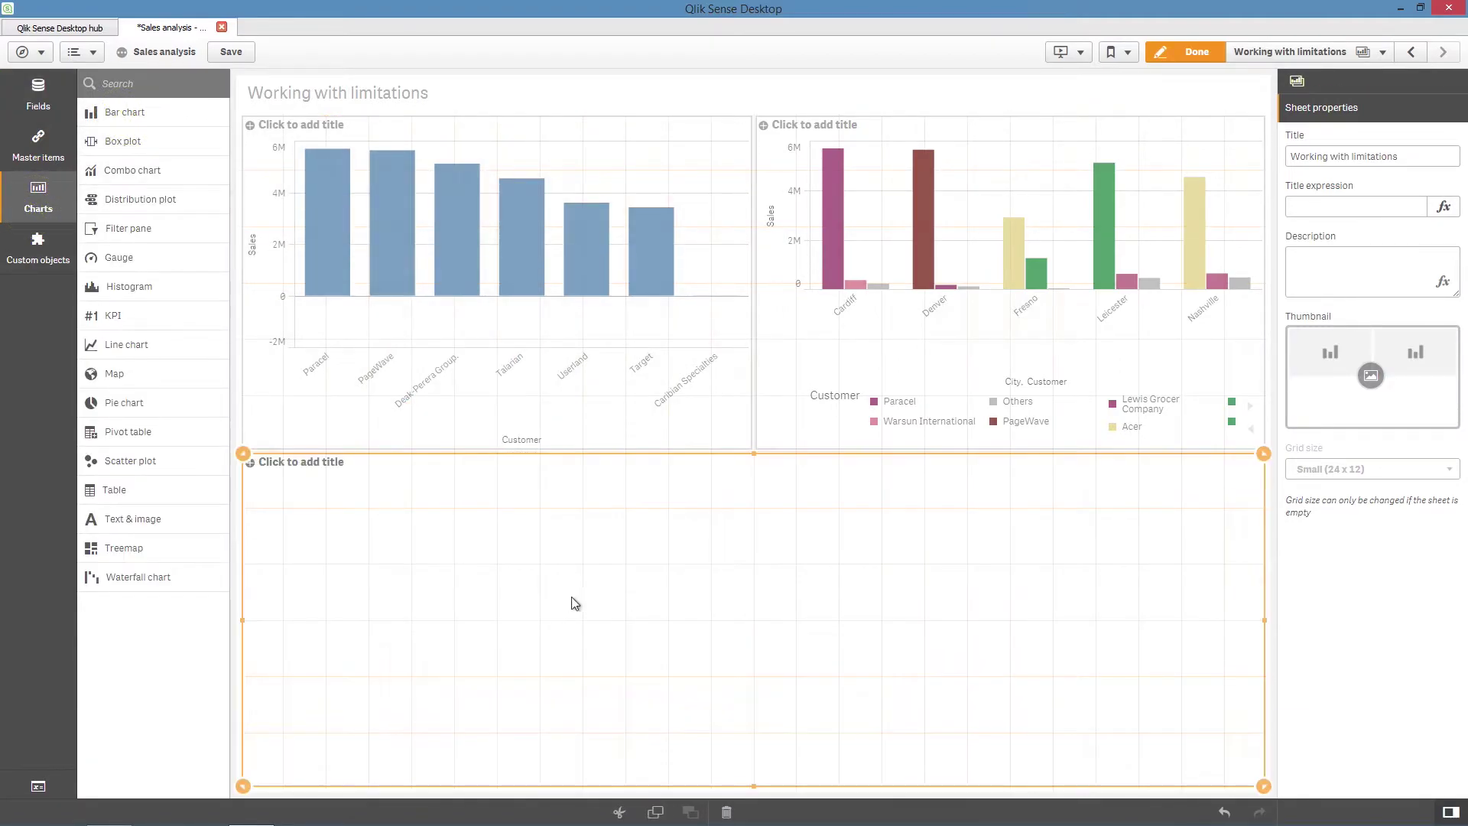
{"action": "left_click", "coordinate": [709, 662]}
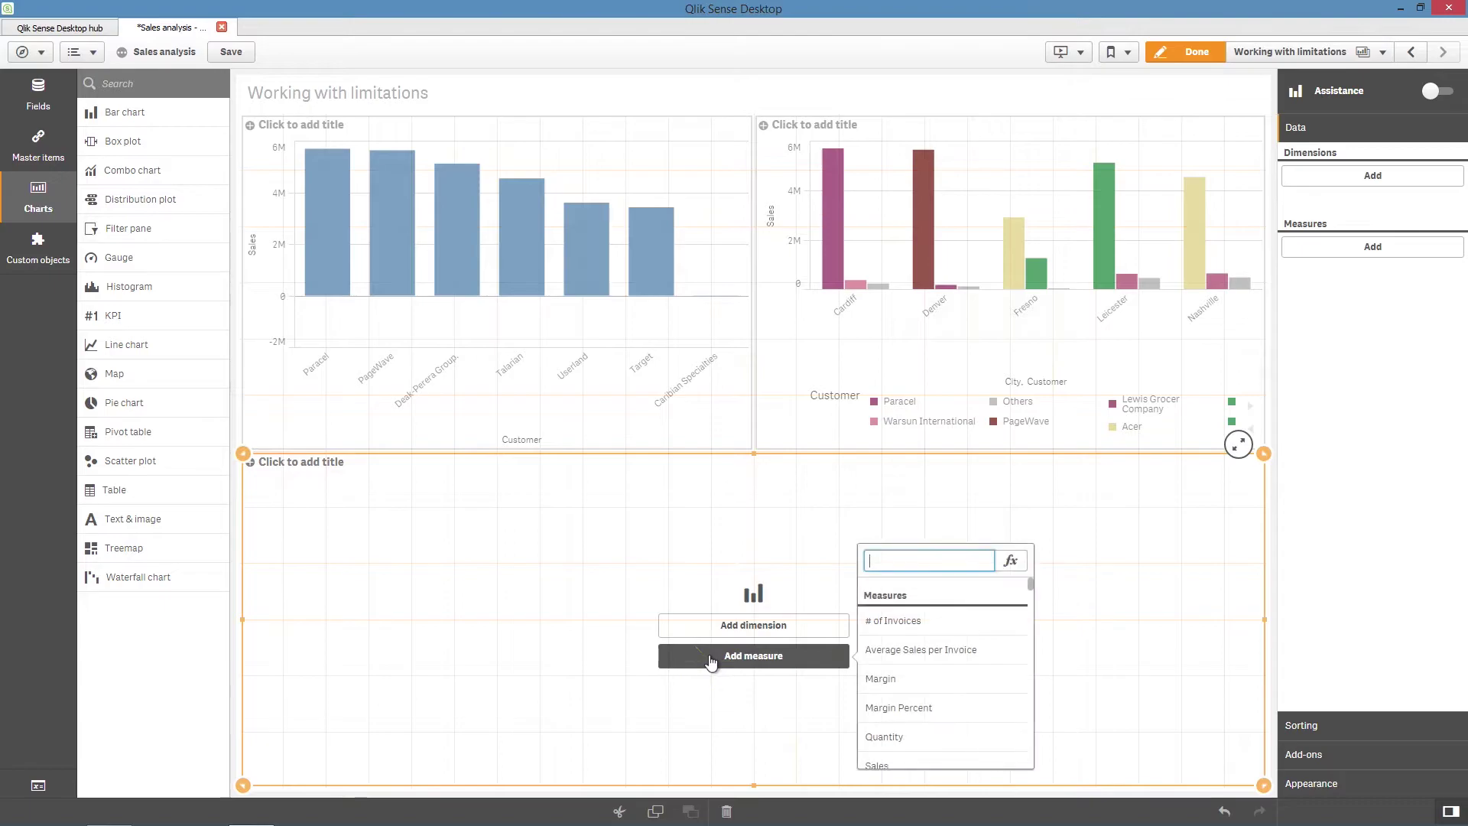
{"action": "type", "text": "Sa"}
{"action": "left_click", "coordinate": [900, 649]}
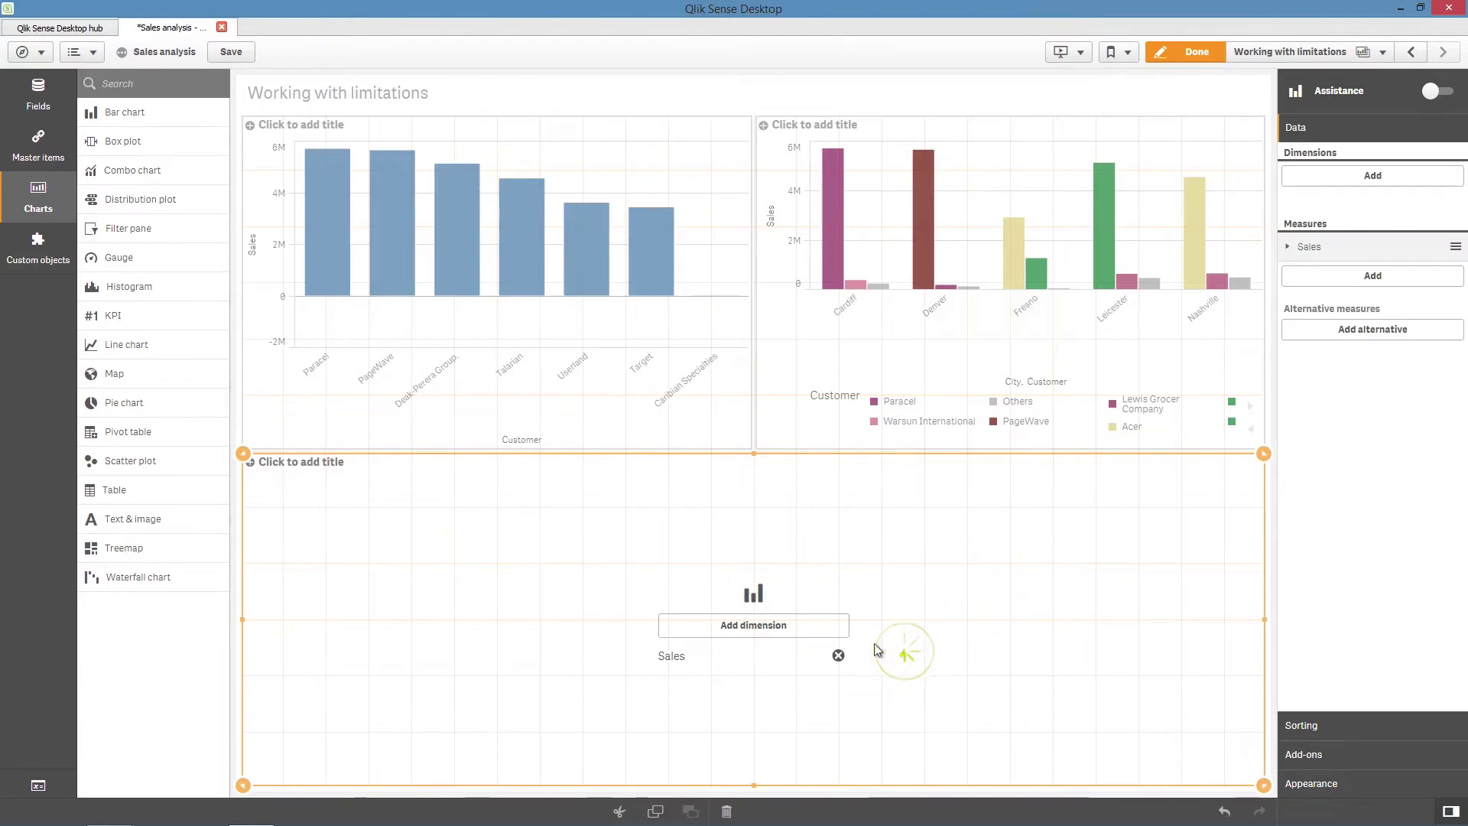
{"action": "left_click", "coordinate": [799, 626]}
{"action": "left_click", "coordinate": [873, 624]}
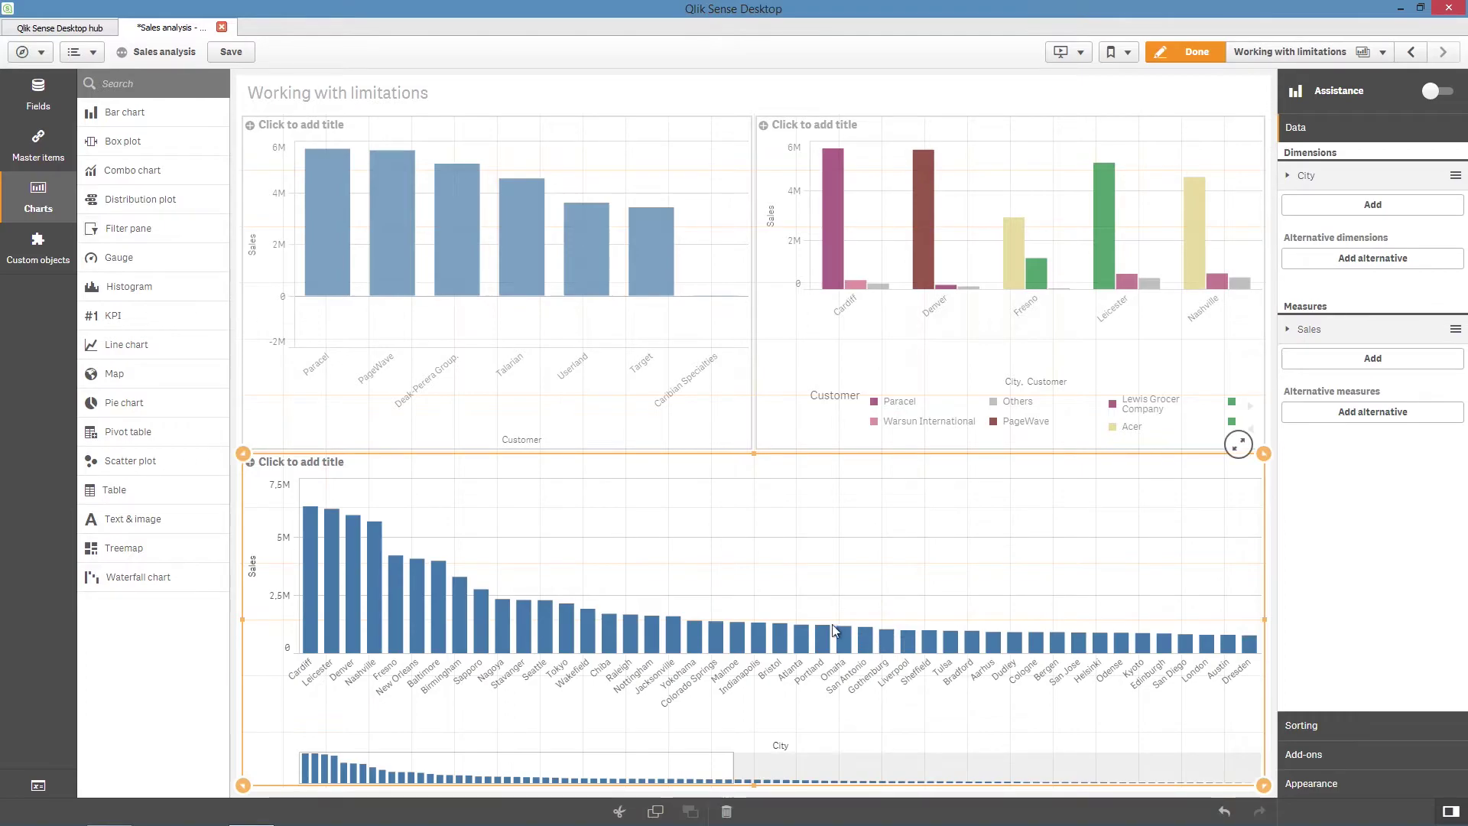
Add Margin to the lower chart as Sum(Margin) and set its presentation to Stacked.
{"action": "left_click", "coordinate": [39, 93]}
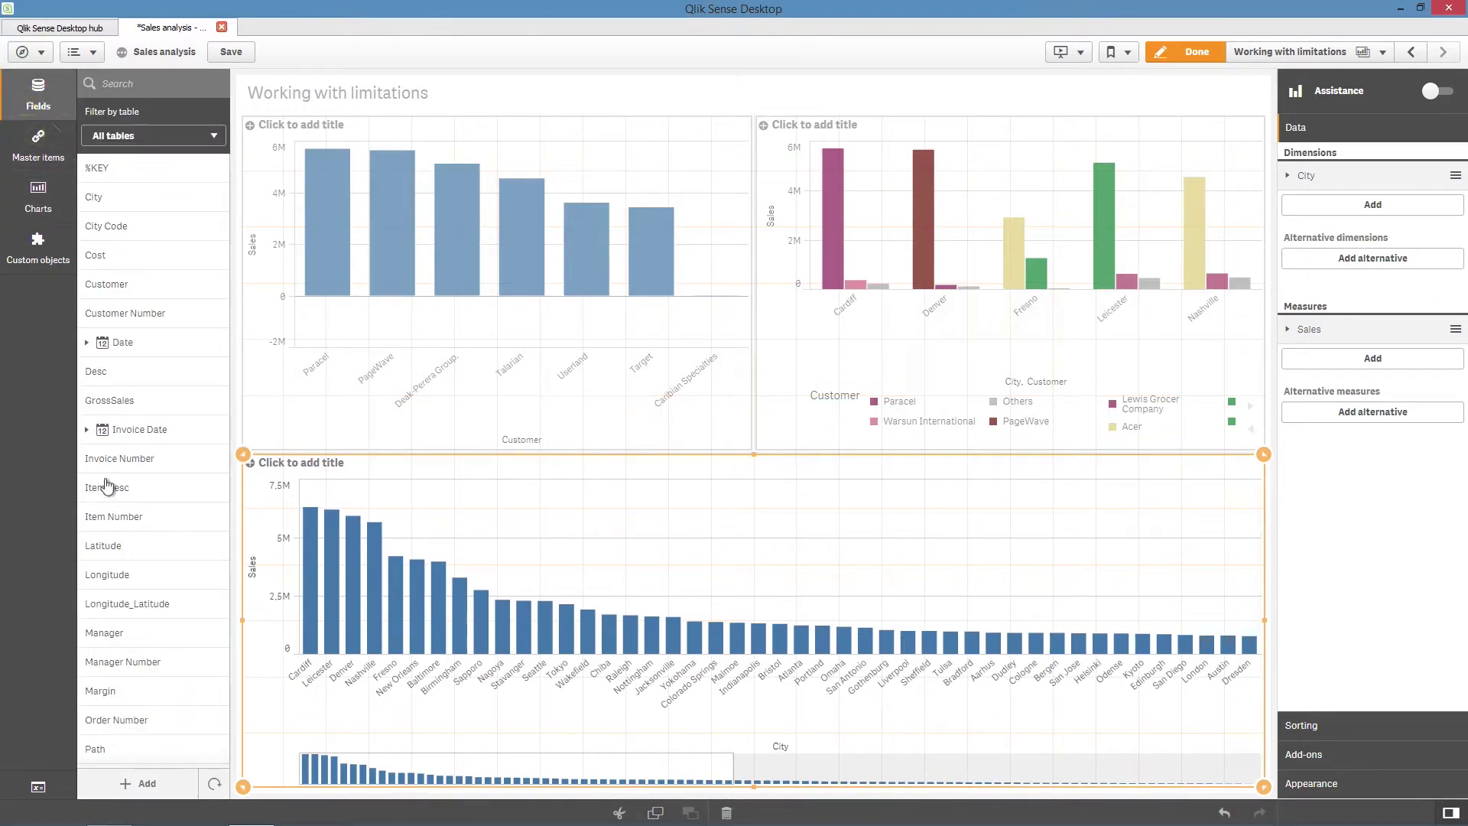
{"action": "left_click_drag", "start_coordinate": [118, 691], "coordinate": [669, 636]}
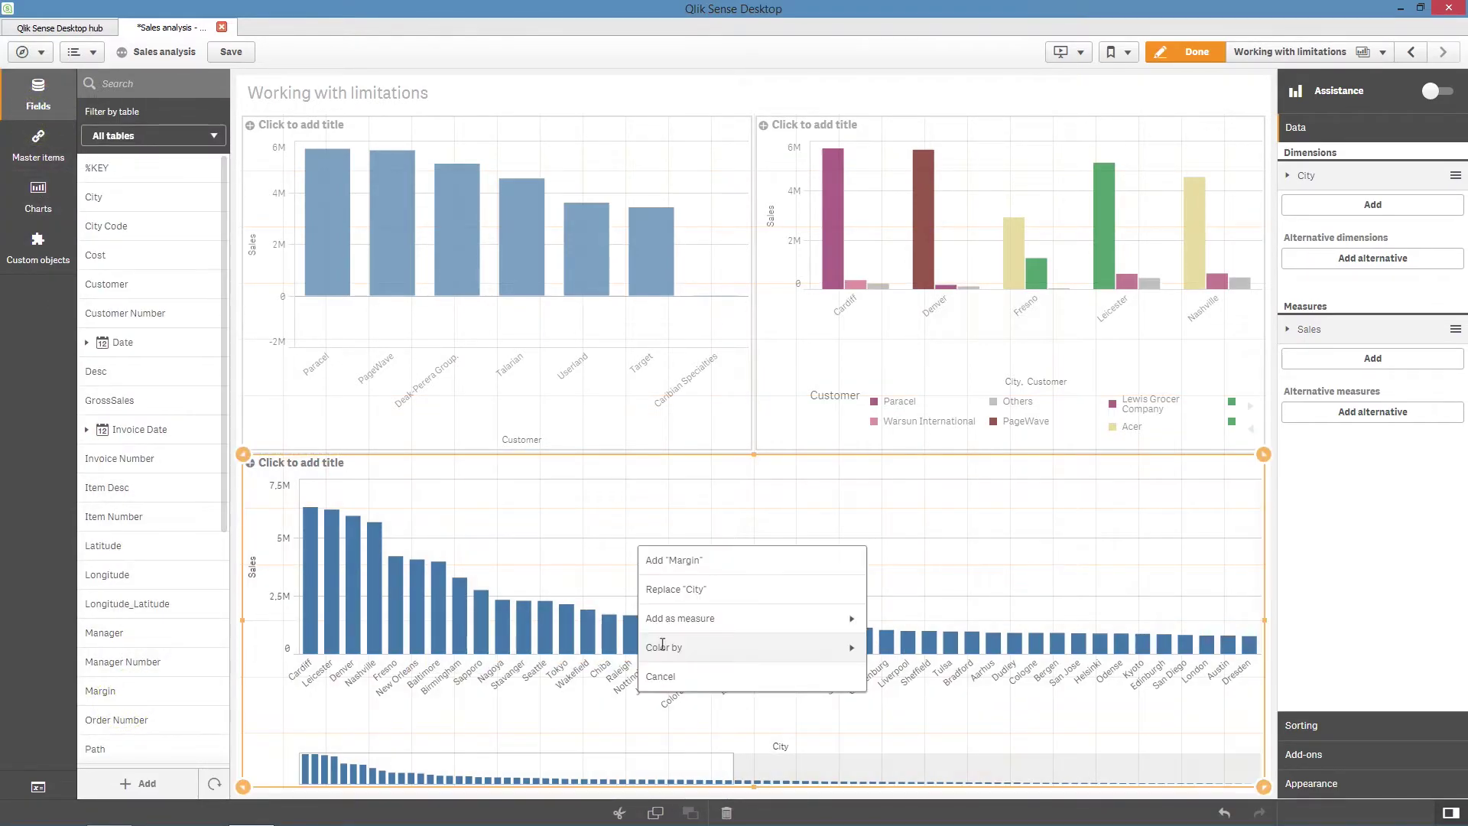
{"action": "left_click", "coordinate": [670, 624]}
{"action": "left_click", "coordinate": [688, 589]}
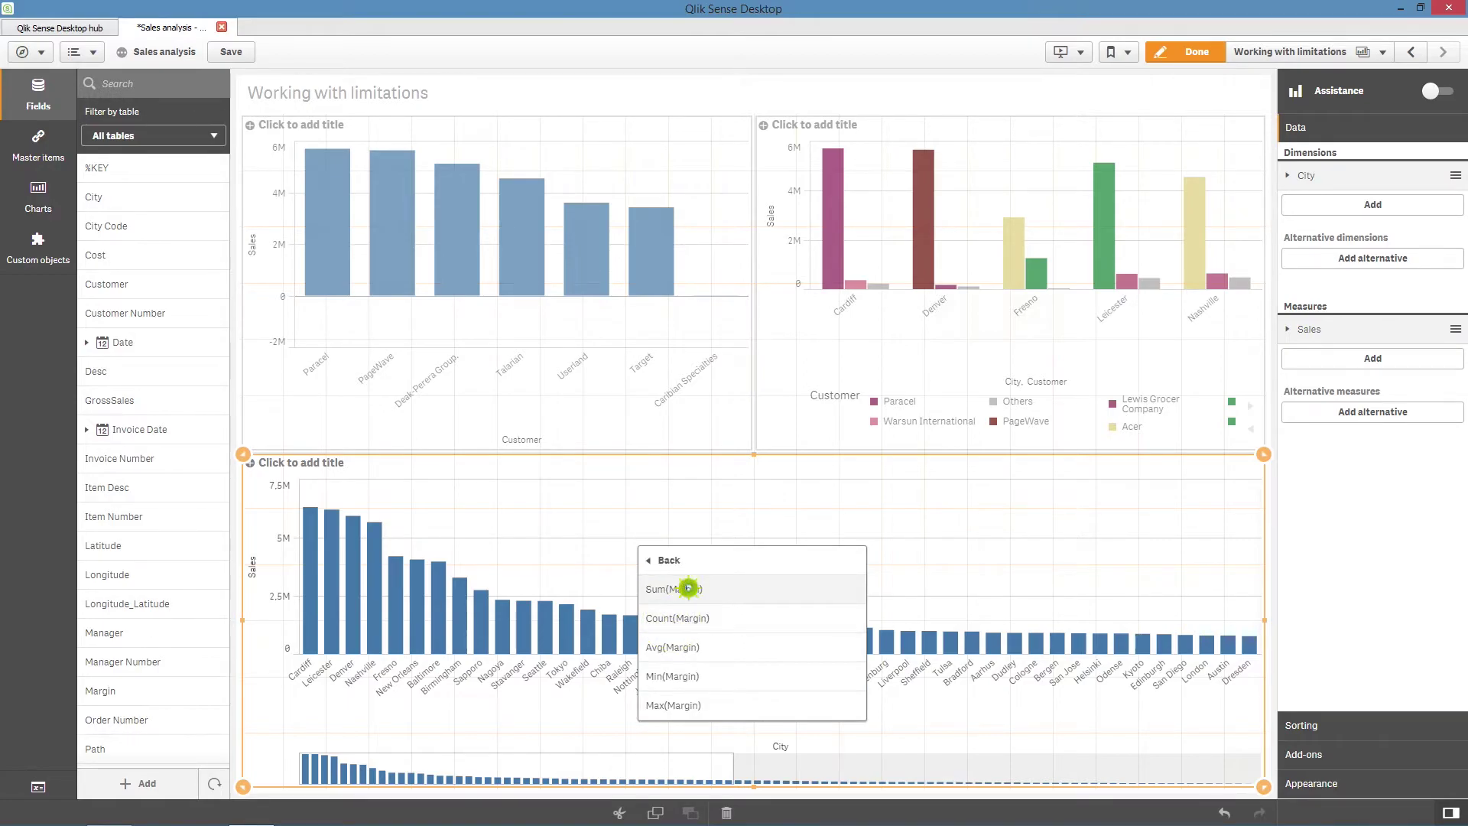
{"action": "left_click", "coordinate": [1347, 786]}
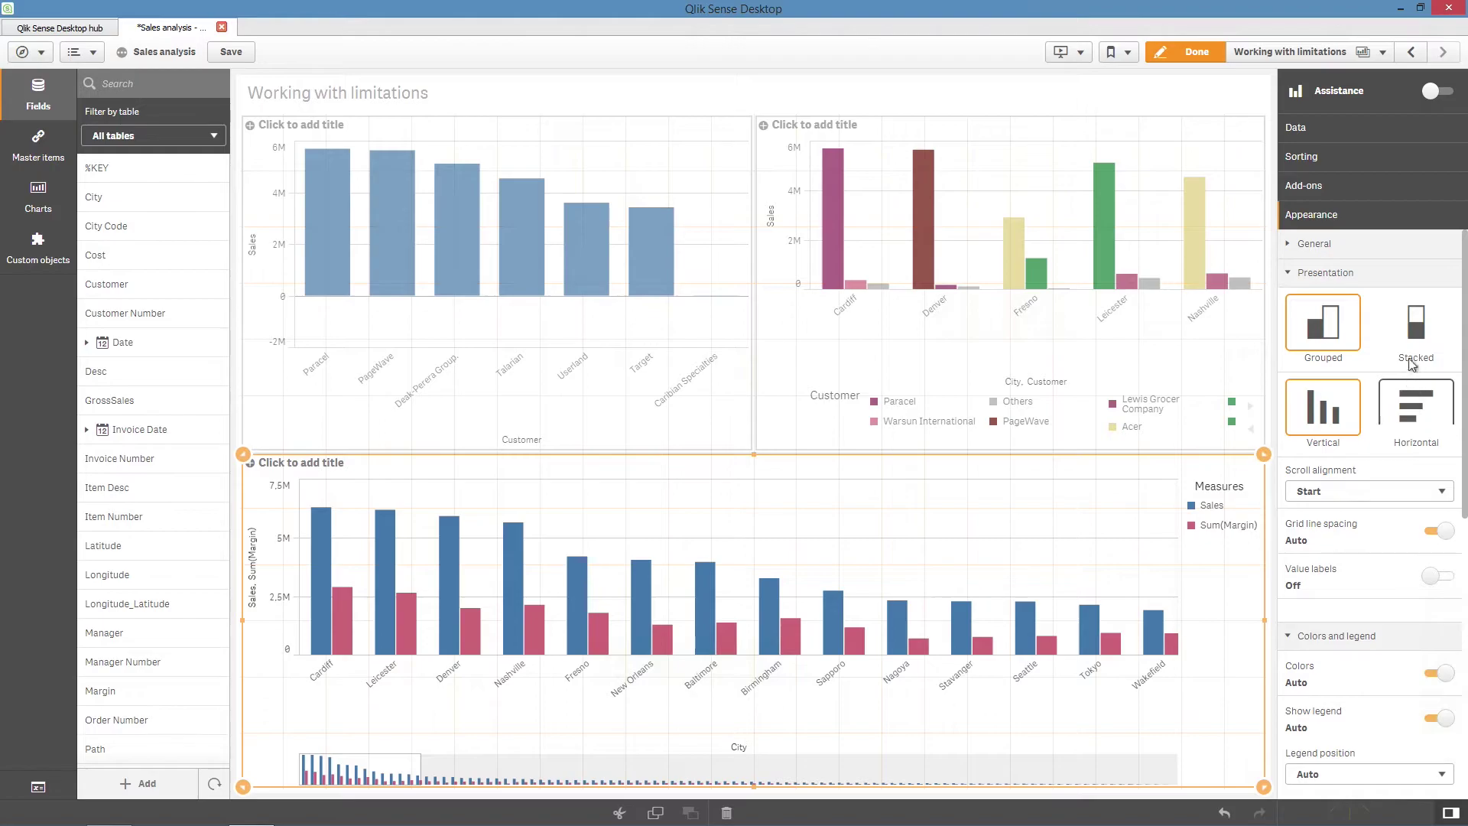
{"action": "left_click", "coordinate": [1416, 325]}
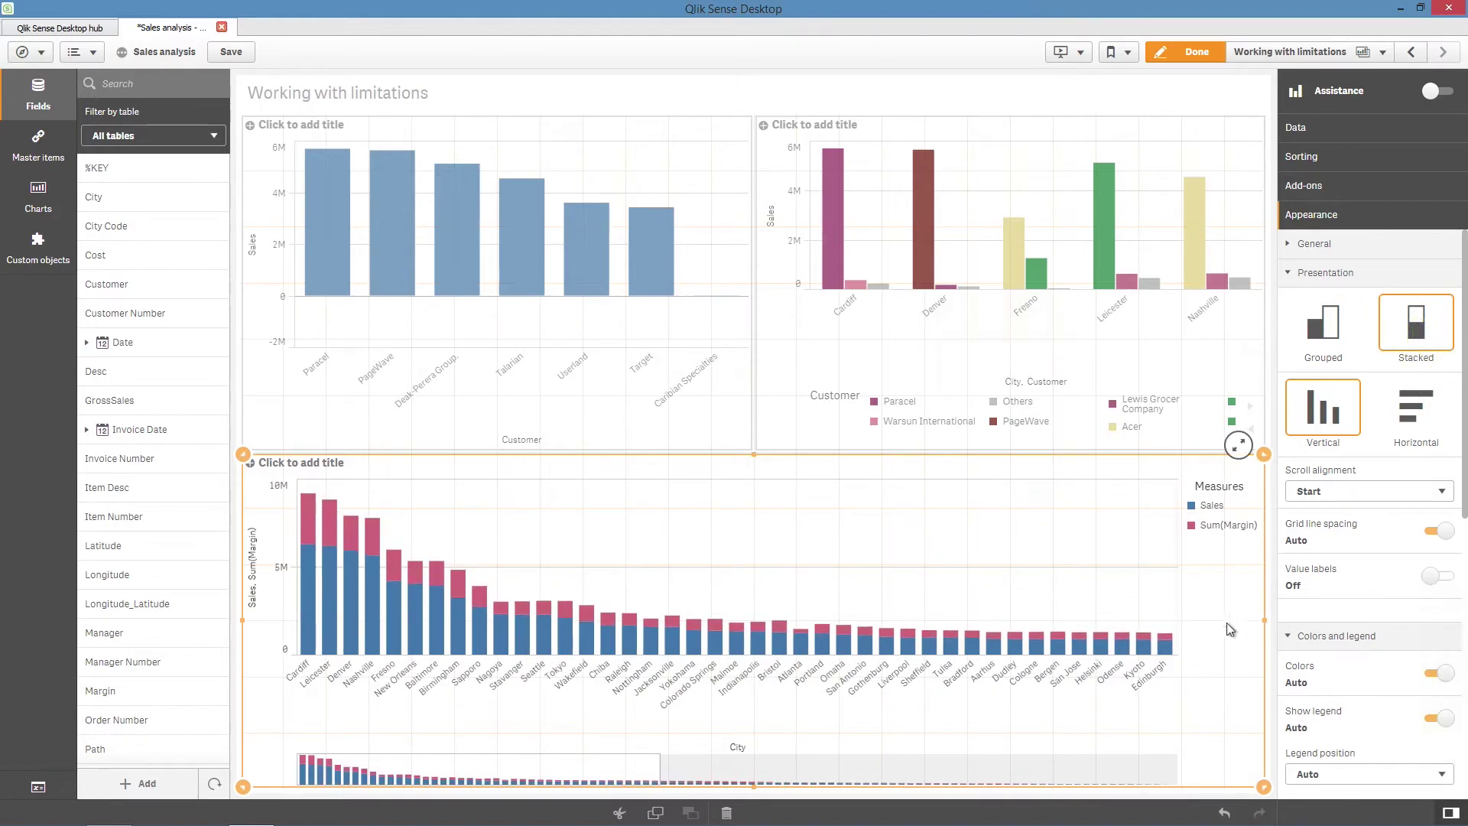
Limit City to an exact value greater than 3000000 and turn off Show others.
{"action": "left_click", "coordinate": [1302, 128]}
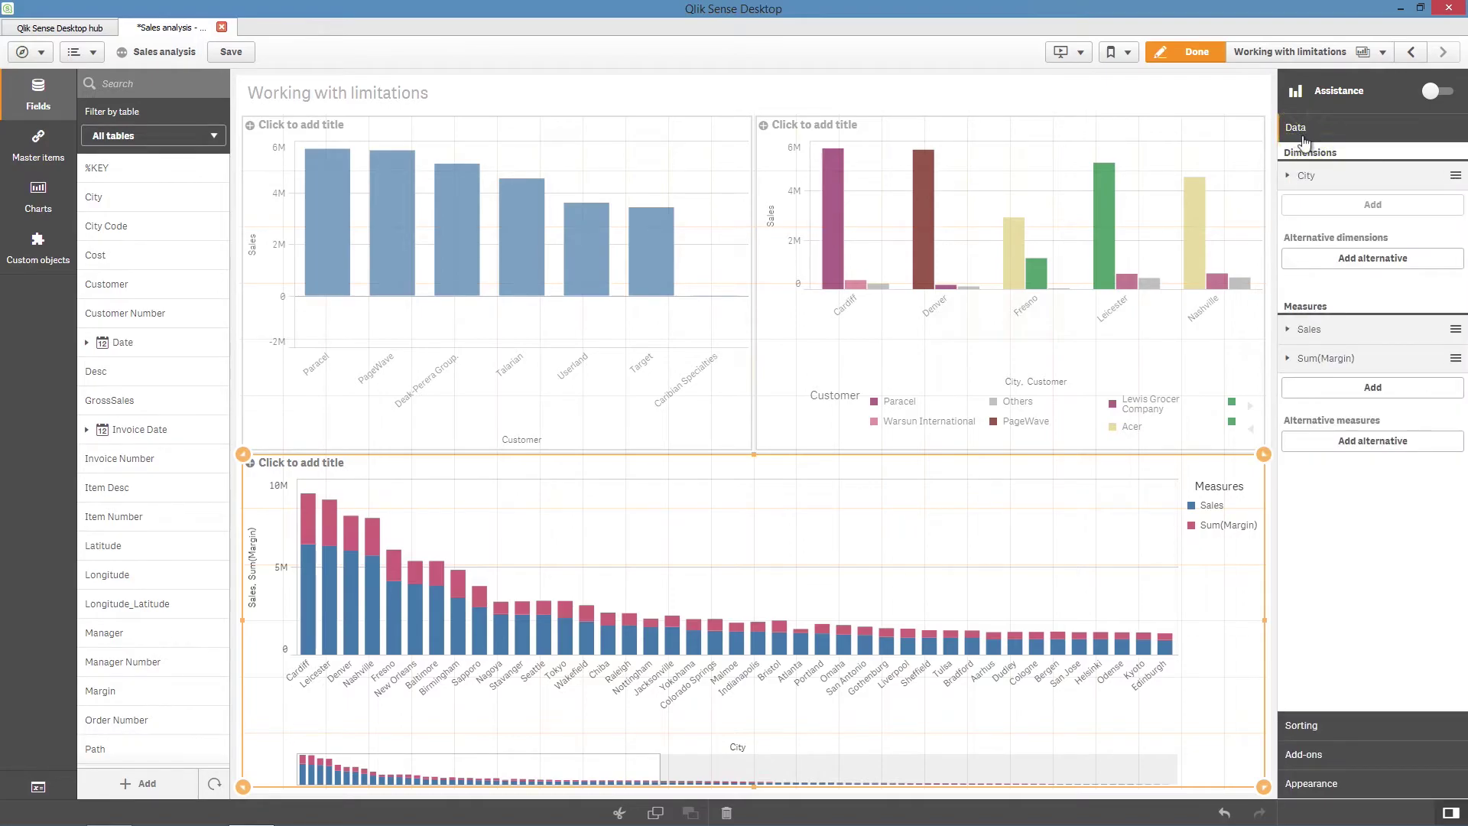
{"action": "left_click", "coordinate": [1291, 177]}
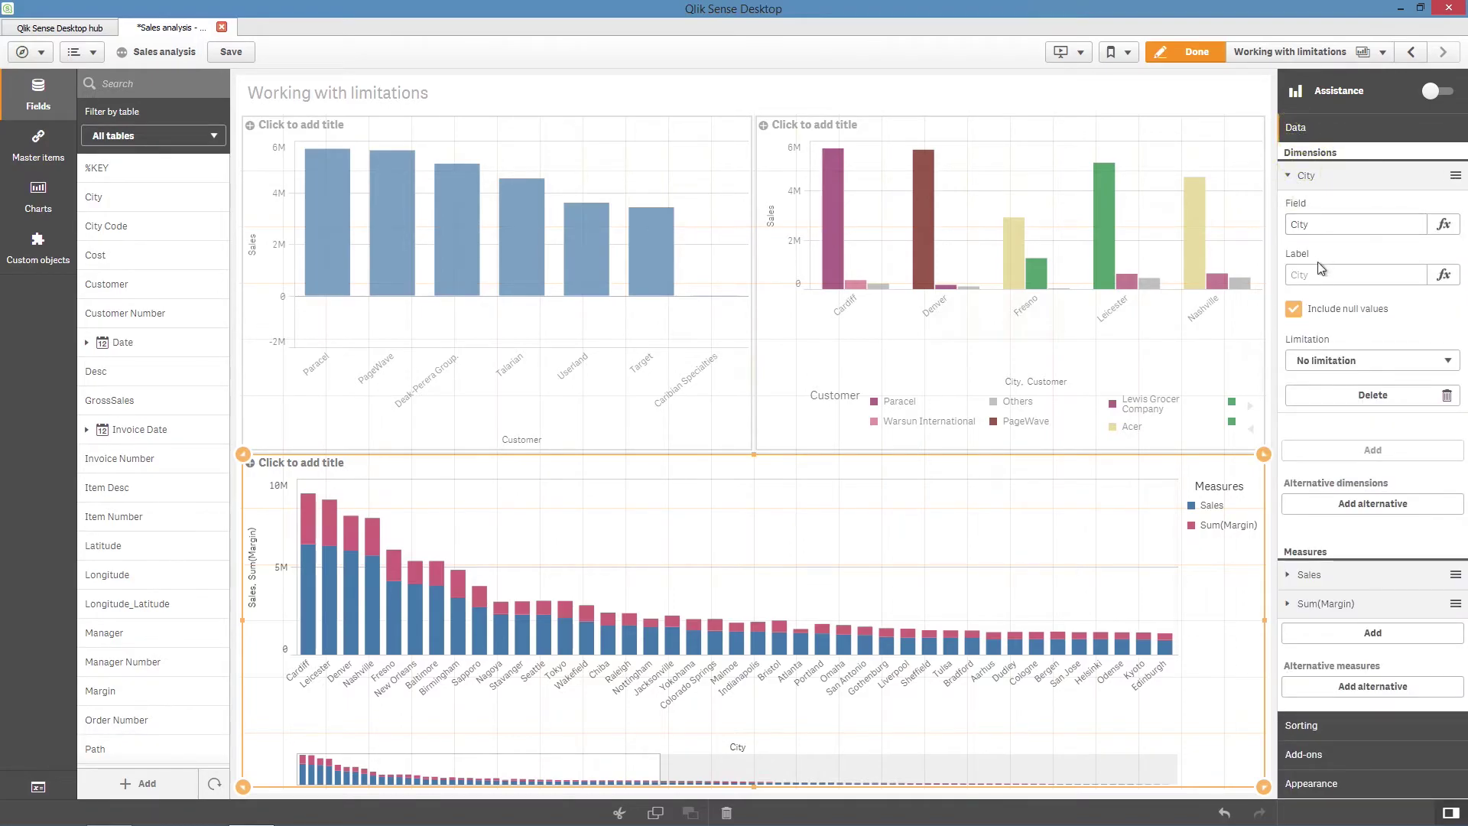
{"action": "left_click", "coordinate": [1330, 361]}
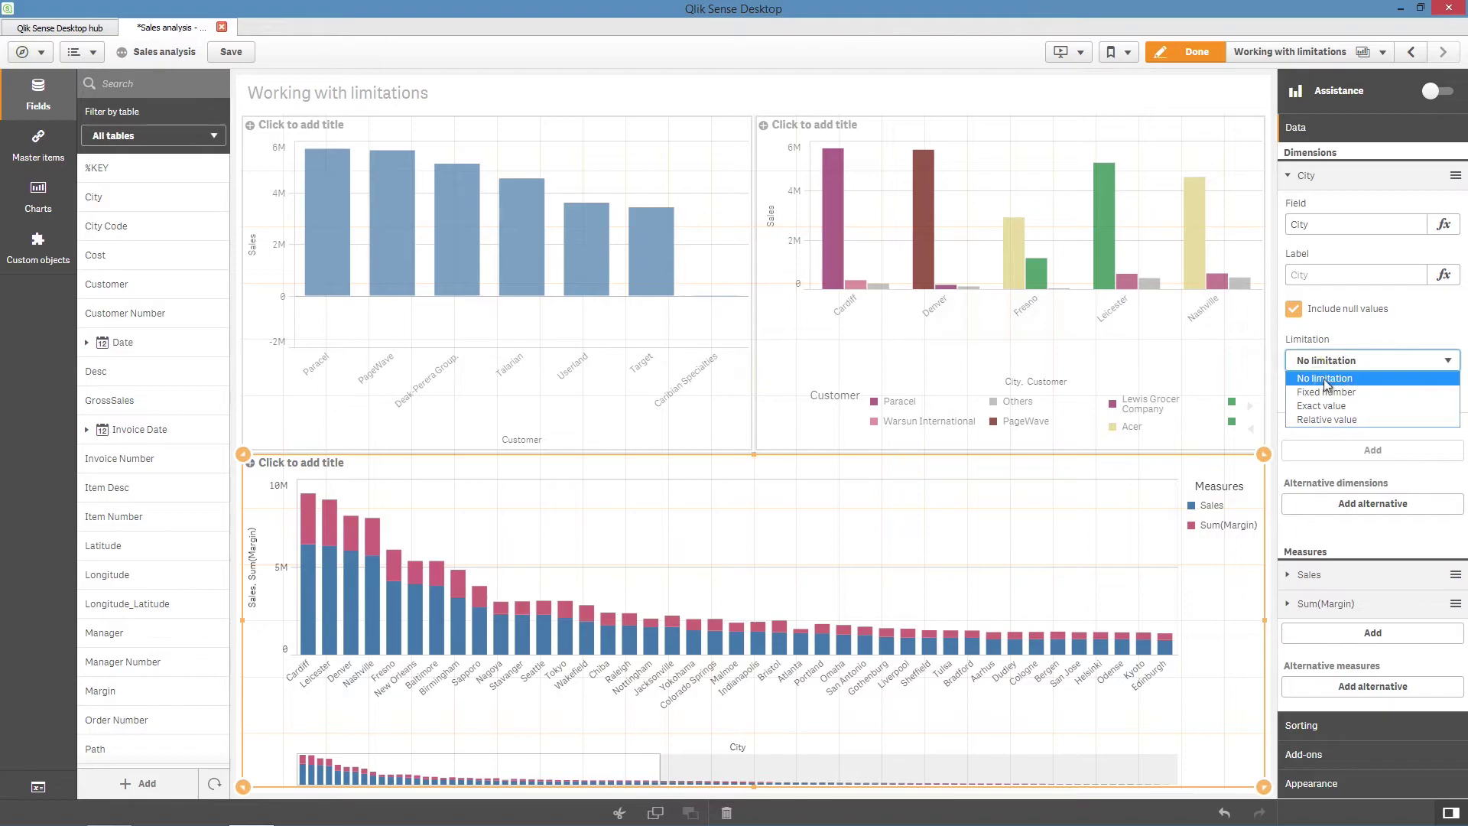
{"action": "left_click", "coordinate": [1326, 406]}
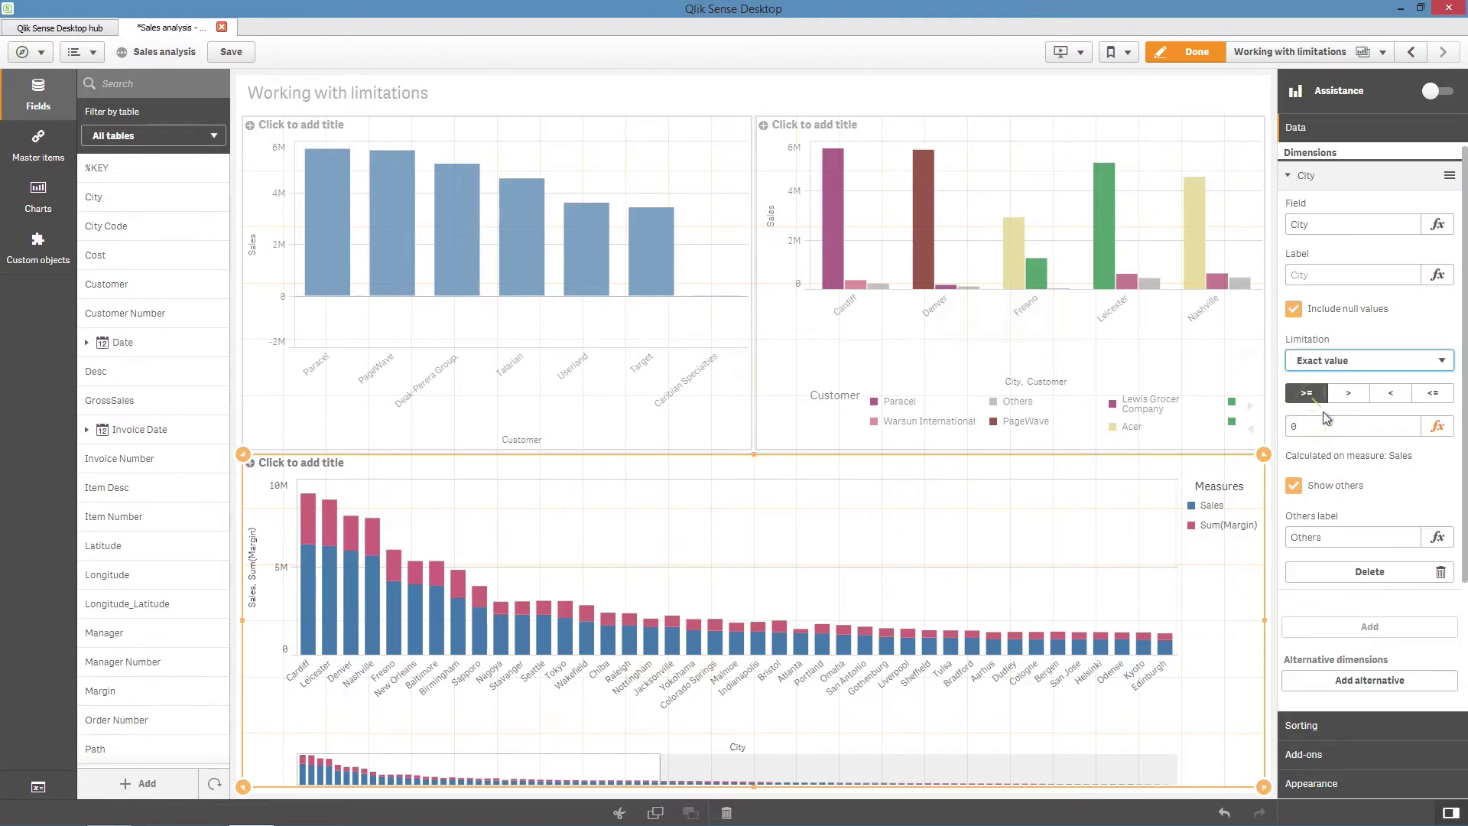
{"action": "left_click", "coordinate": [1348, 394]}
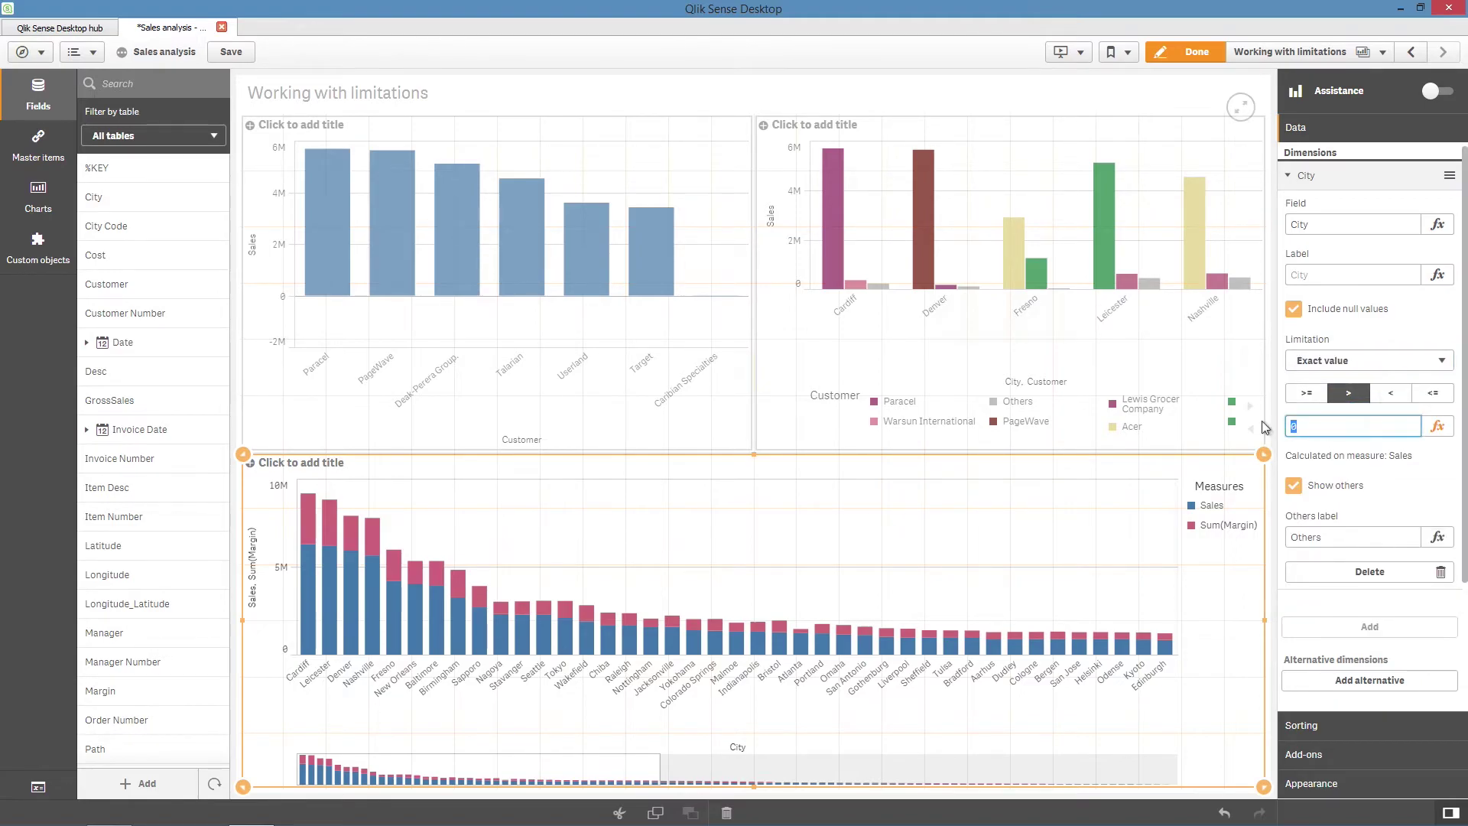
{"action": "type", "text": "3000000"}
{"action": "left_click", "coordinate": [1388, 472]}
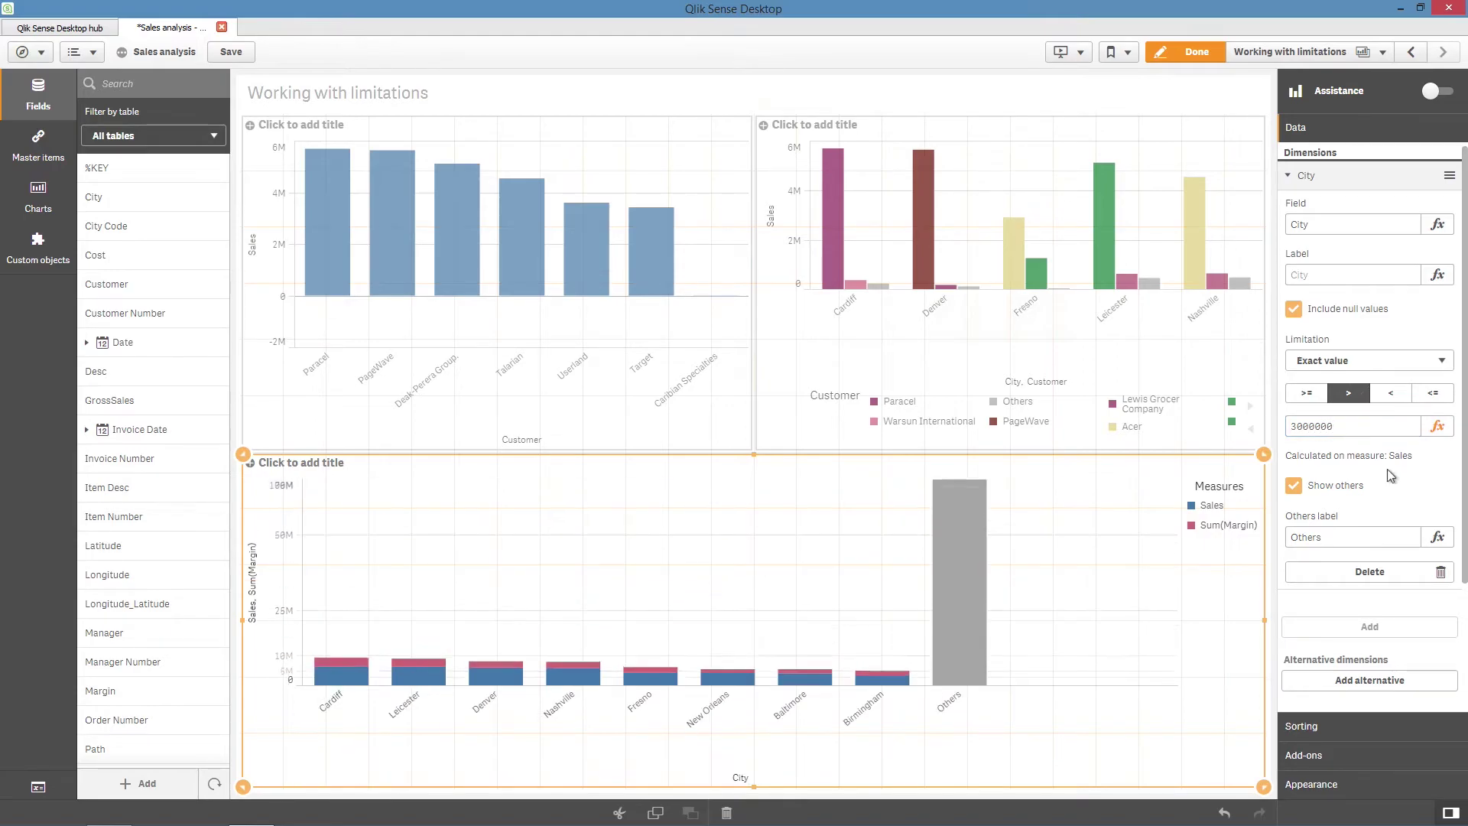
{"action": "left_click", "coordinate": [1293, 487]}
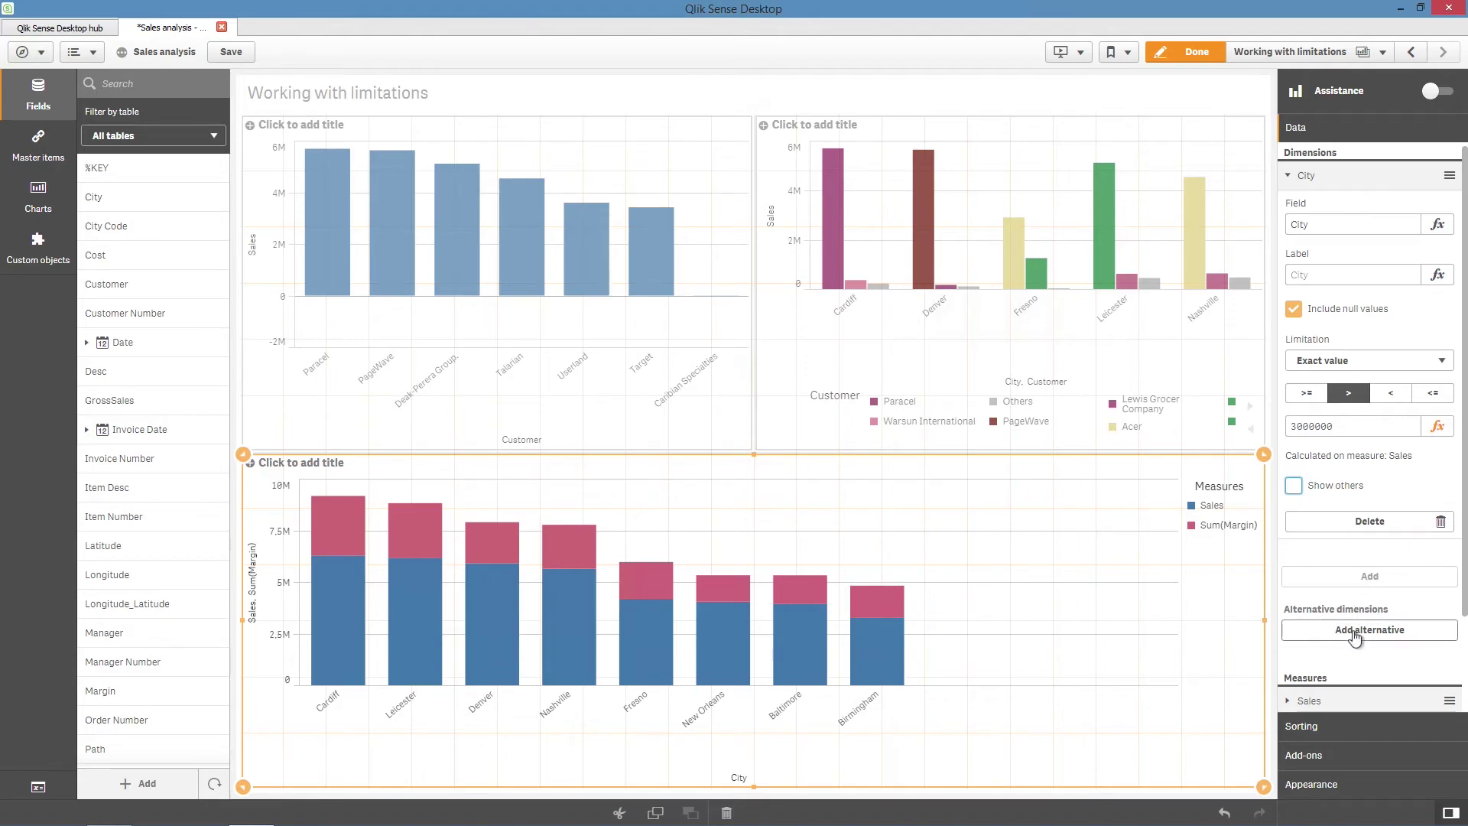
Move Sum(Margin) above Sales and change the City exact-value threshold to 1000000.
{"action": "scroll", "coordinate": [1354, 633], "scroll_direction": "down", "scroll_amount": 2}
{"action": "scroll", "coordinate": [1353, 636], "scroll_direction": "down", "scroll_amount": 1}
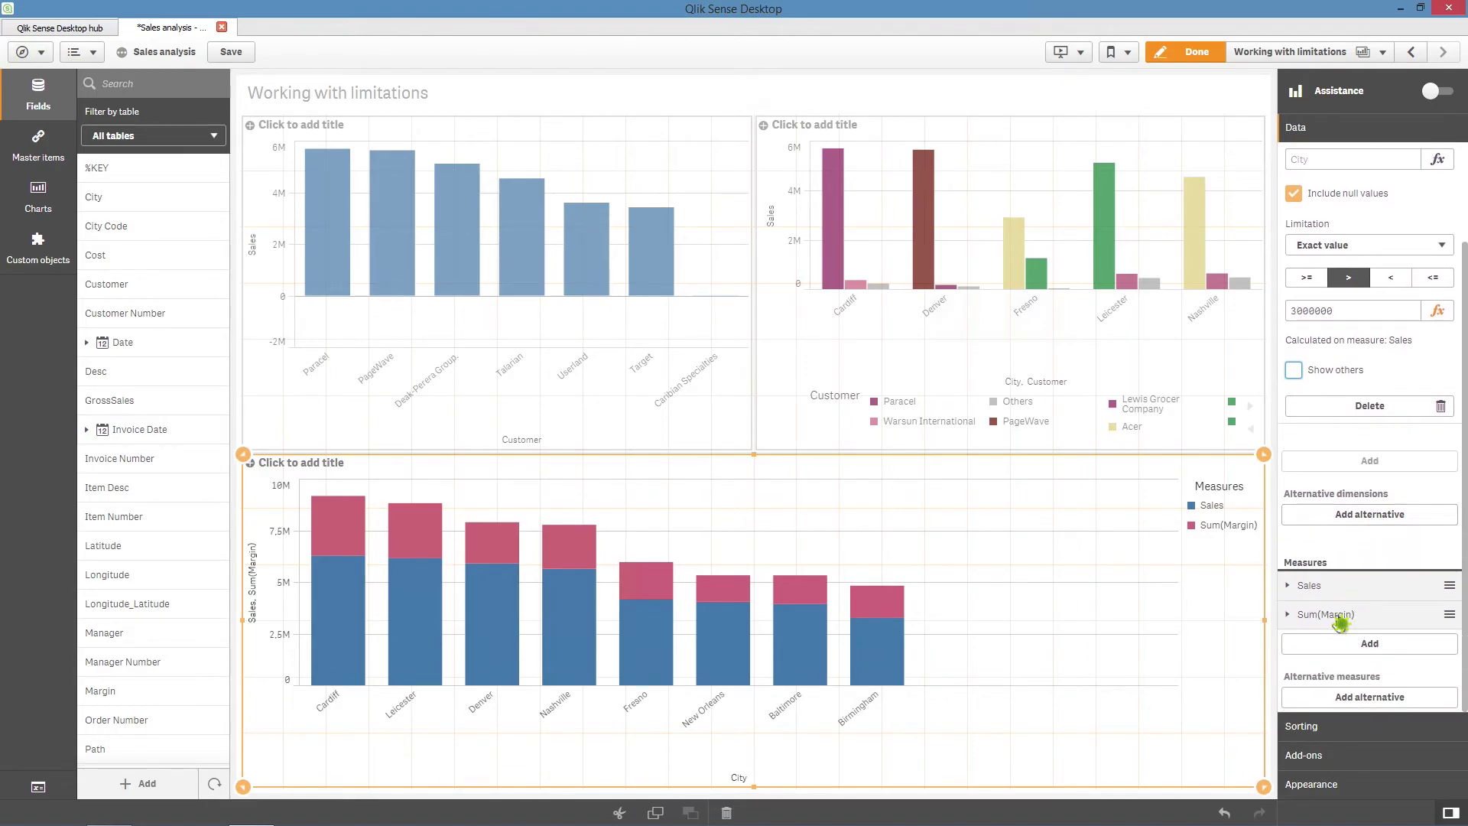
{"action": "left_click_drag", "start_coordinate": [1340, 623], "coordinate": [1344, 332]}
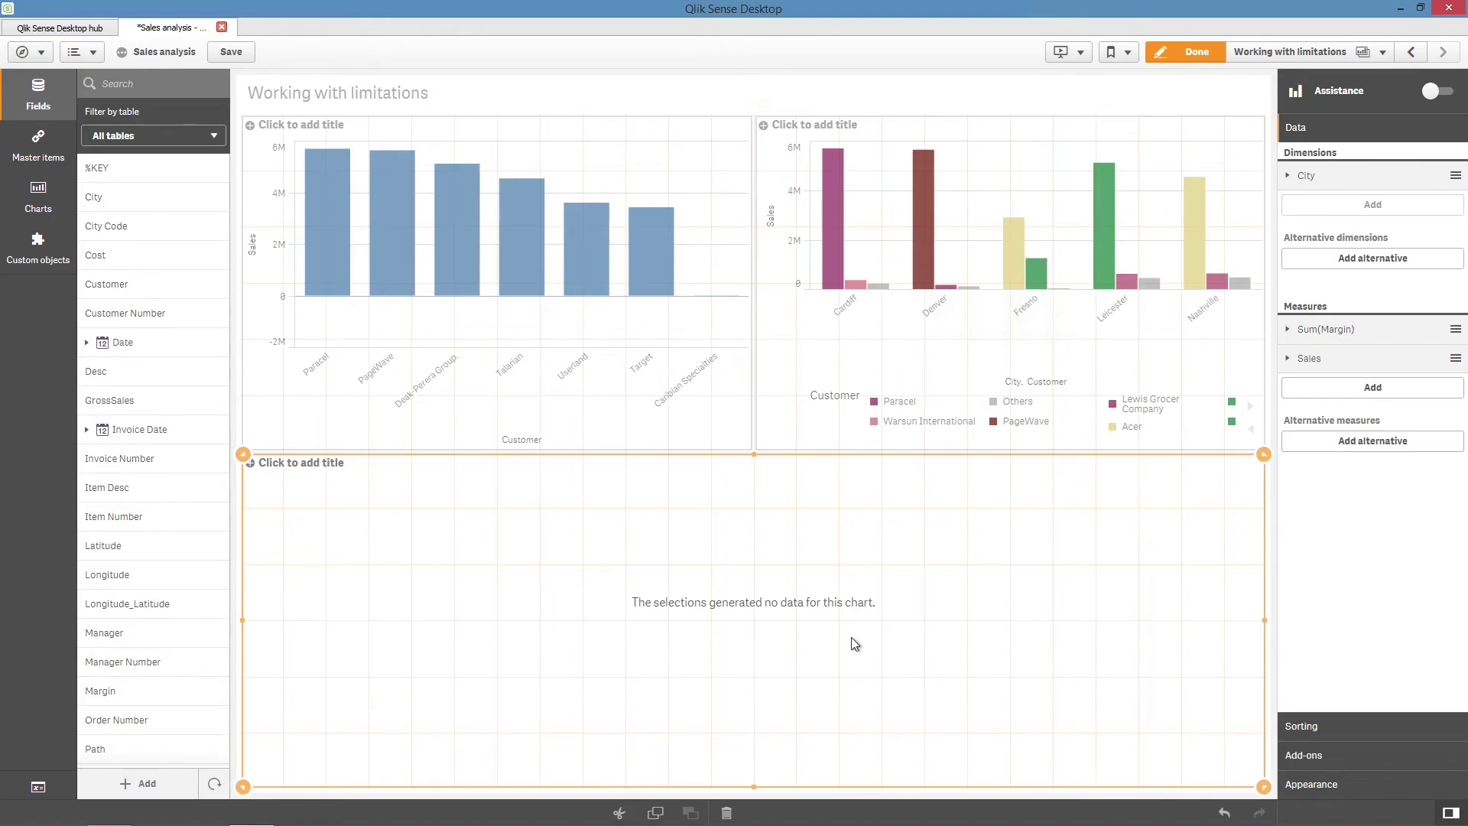
{"action": "left_click", "coordinate": [1299, 176]}
{"action": "left_click", "coordinate": [1321, 426]}
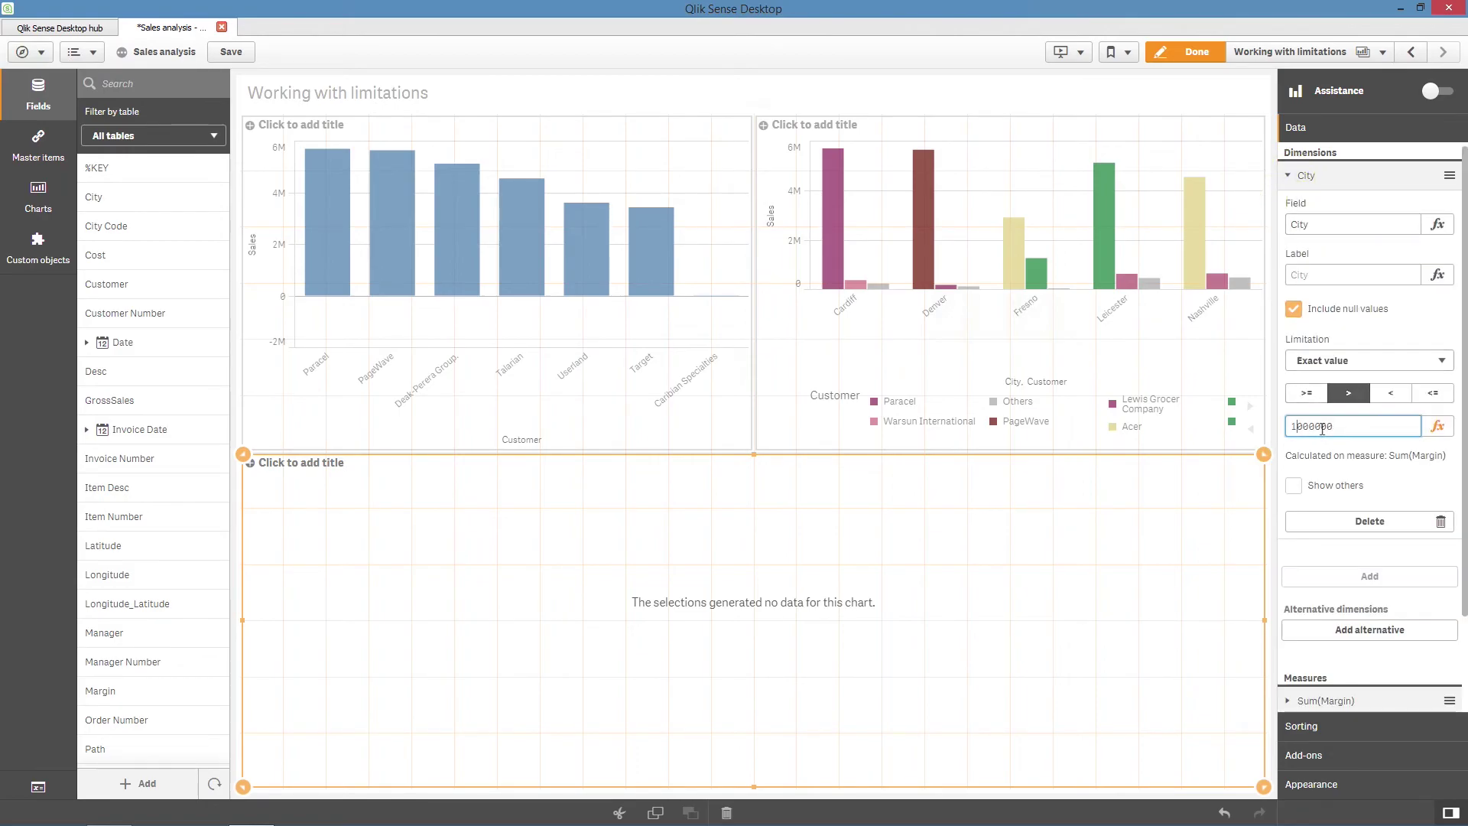
{"action": "left_click", "coordinate": [1163, 539]}
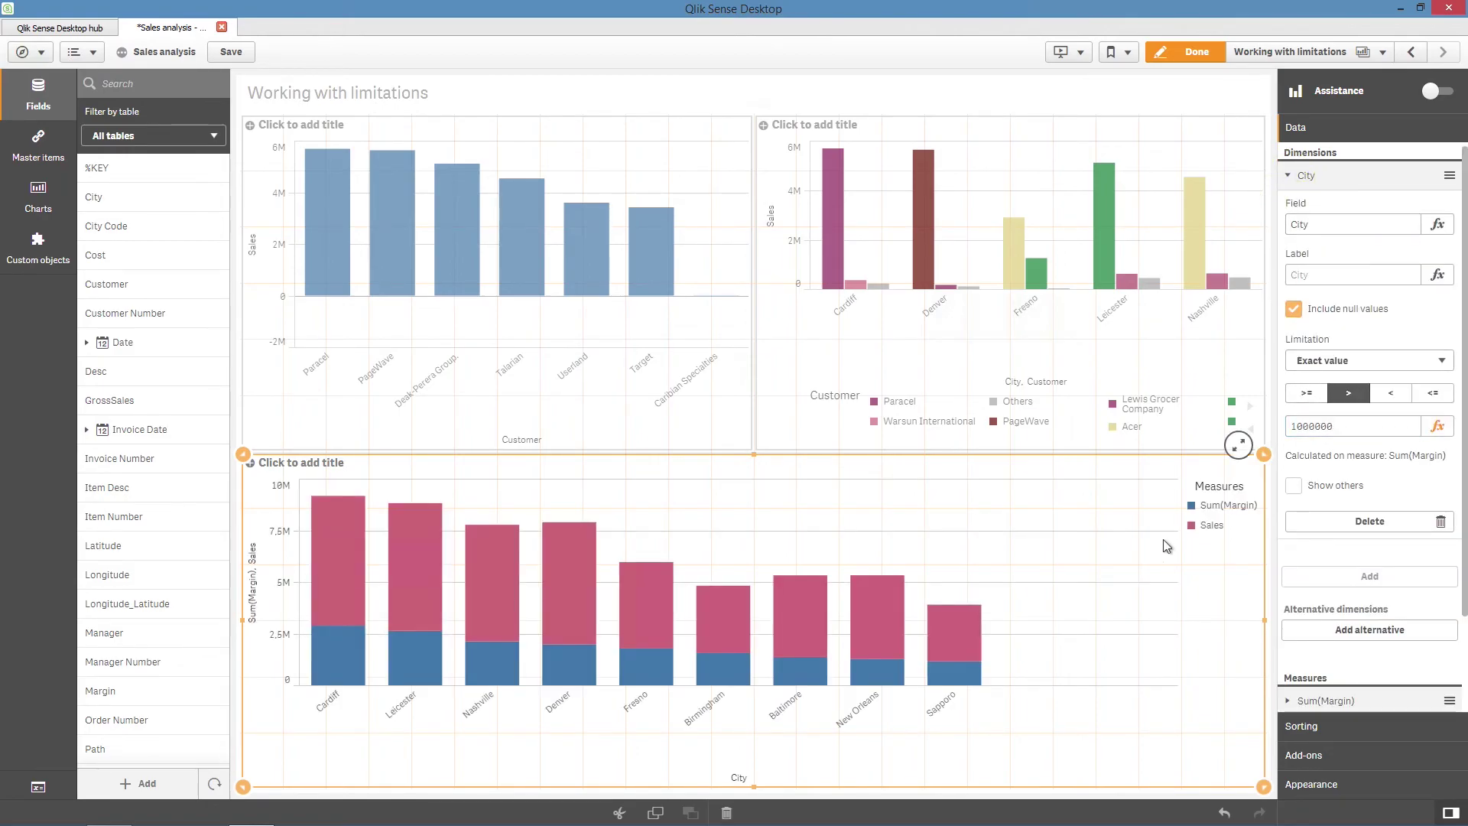